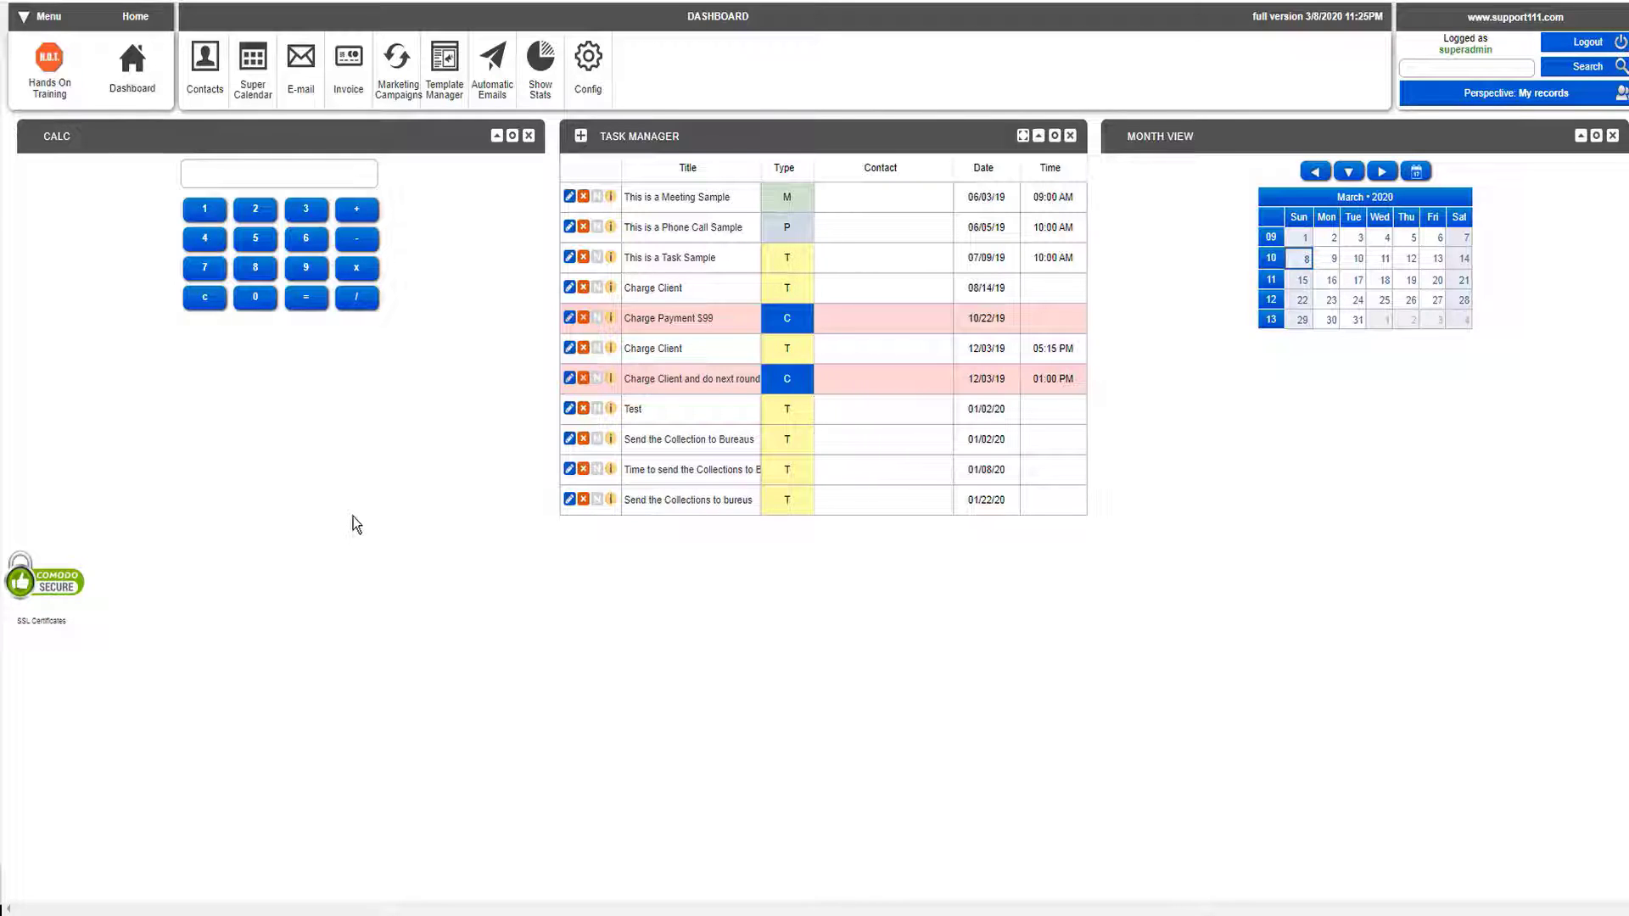
Open the Dispute Center for the first contact in the contact list and show all of that client's disputes.
{"action": "left_click", "coordinate": [203, 71]}
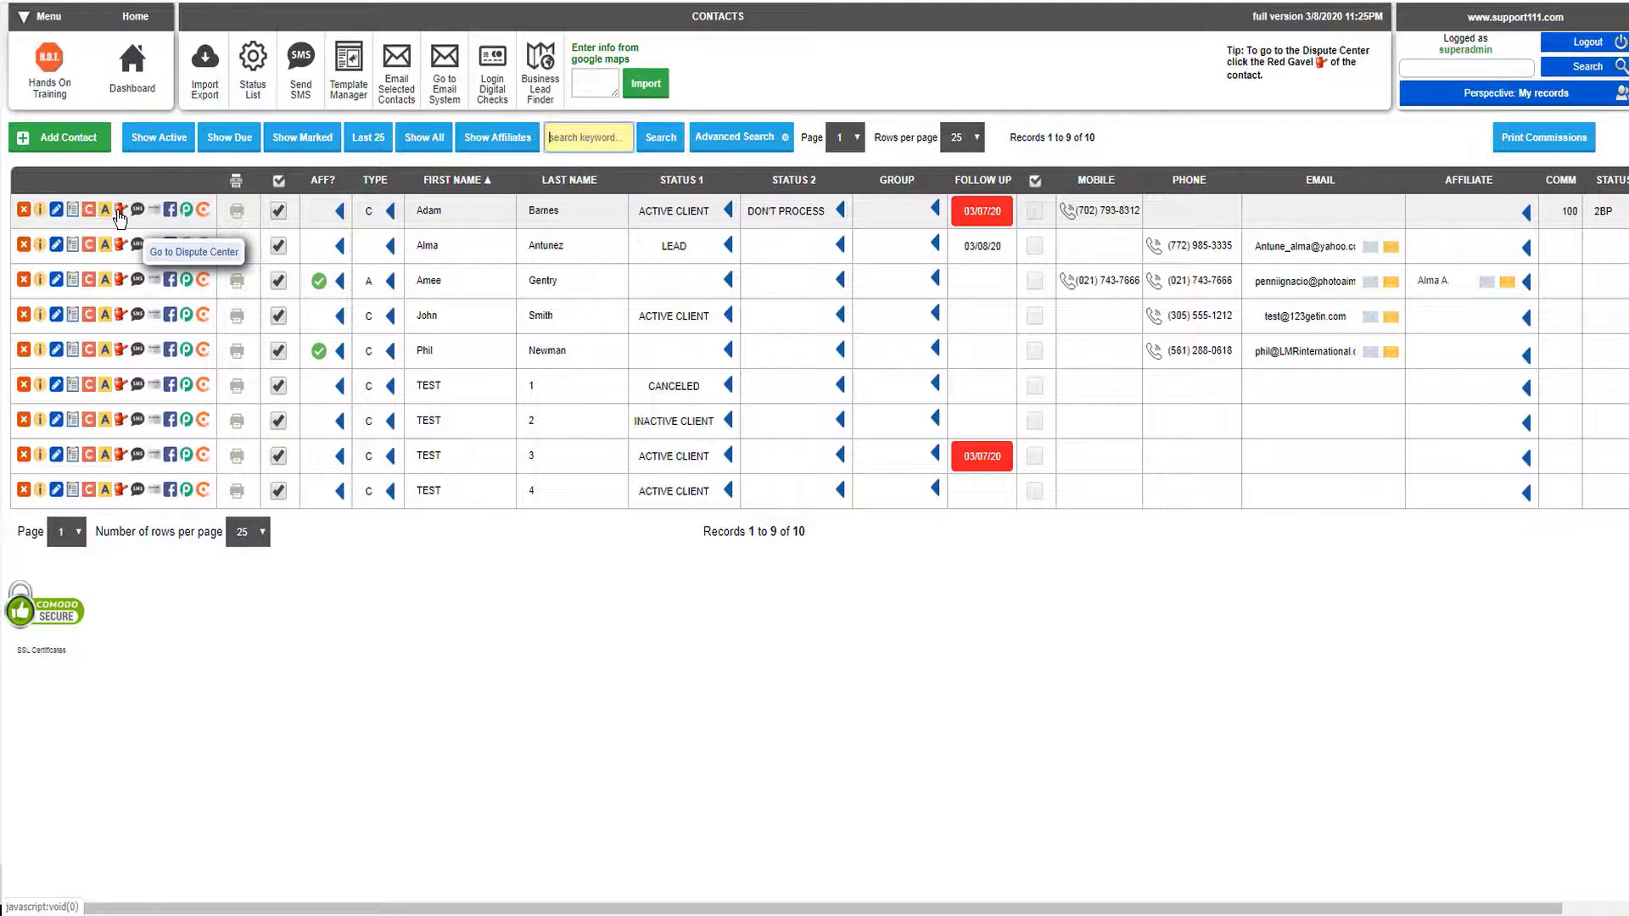
{"action": "left_click", "coordinate": [120, 212]}
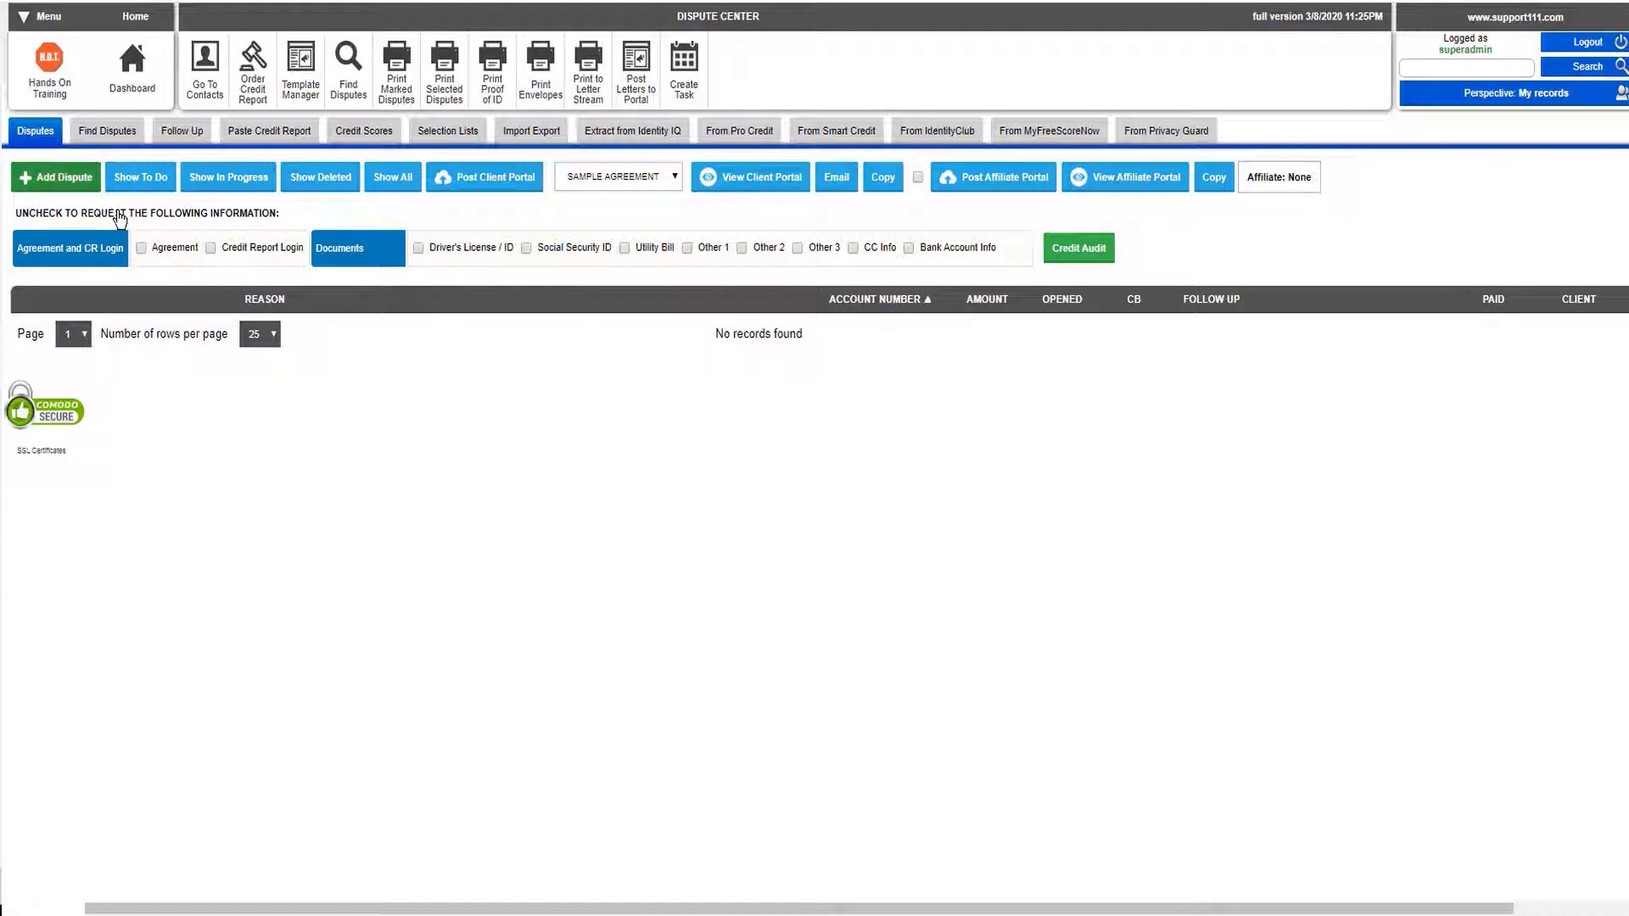
{"action": "left_click", "coordinate": [399, 180]}
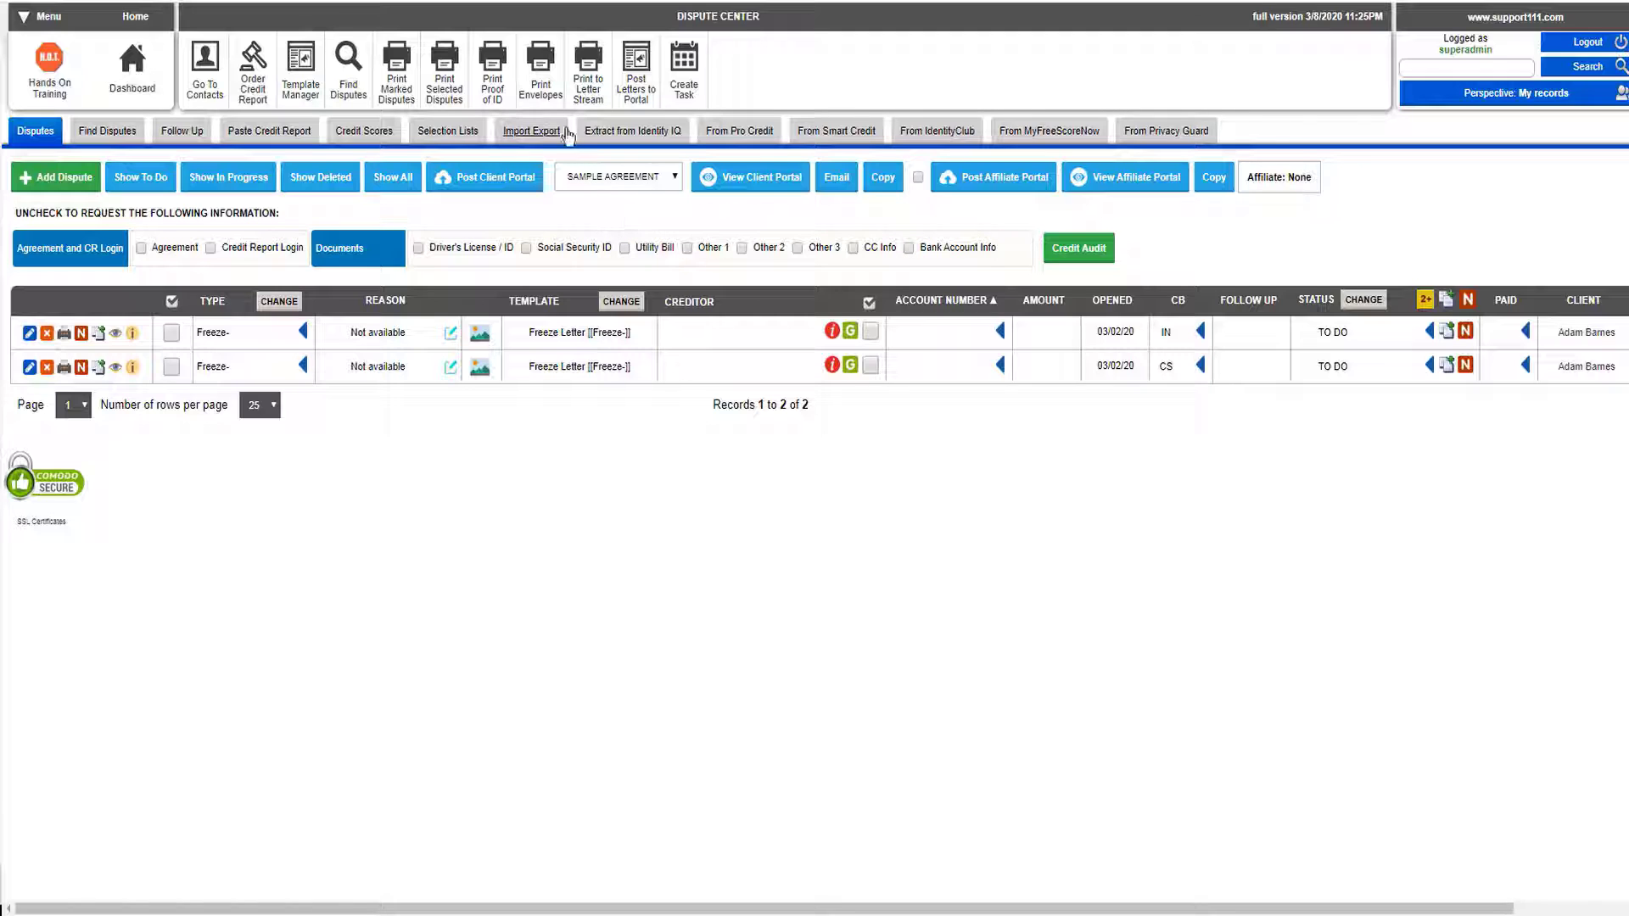
Generate envelopes for the client's listed disputes and open ENV-2020-03-08.pdf to review its pages.
{"action": "left_click", "coordinate": [540, 85]}
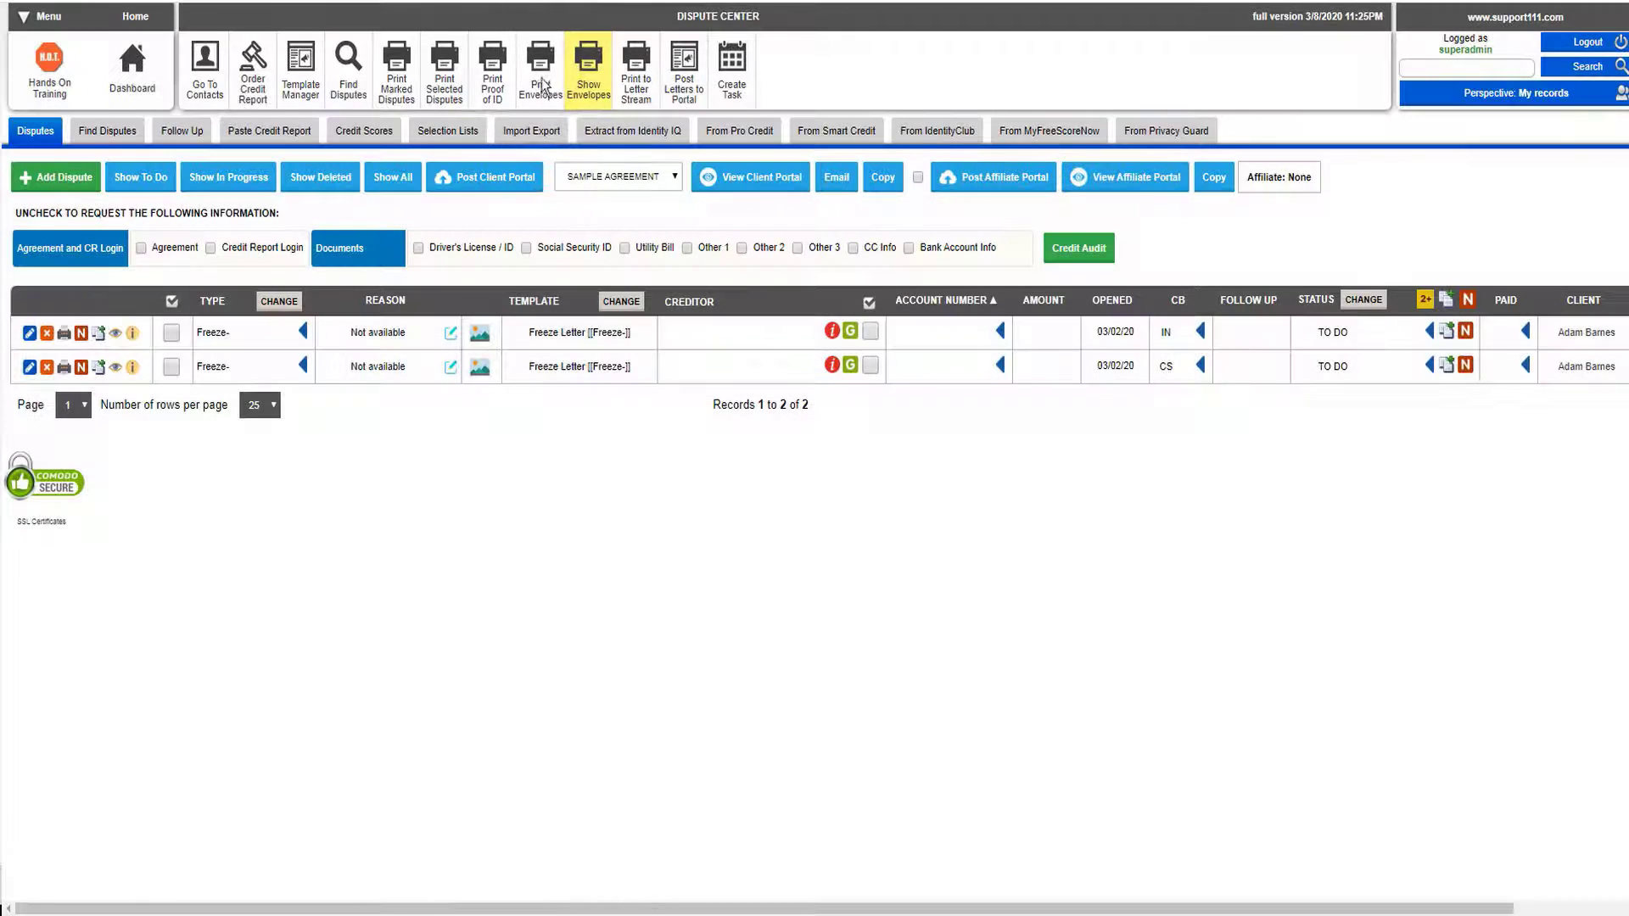
{"action": "left_click", "coordinate": [599, 88]}
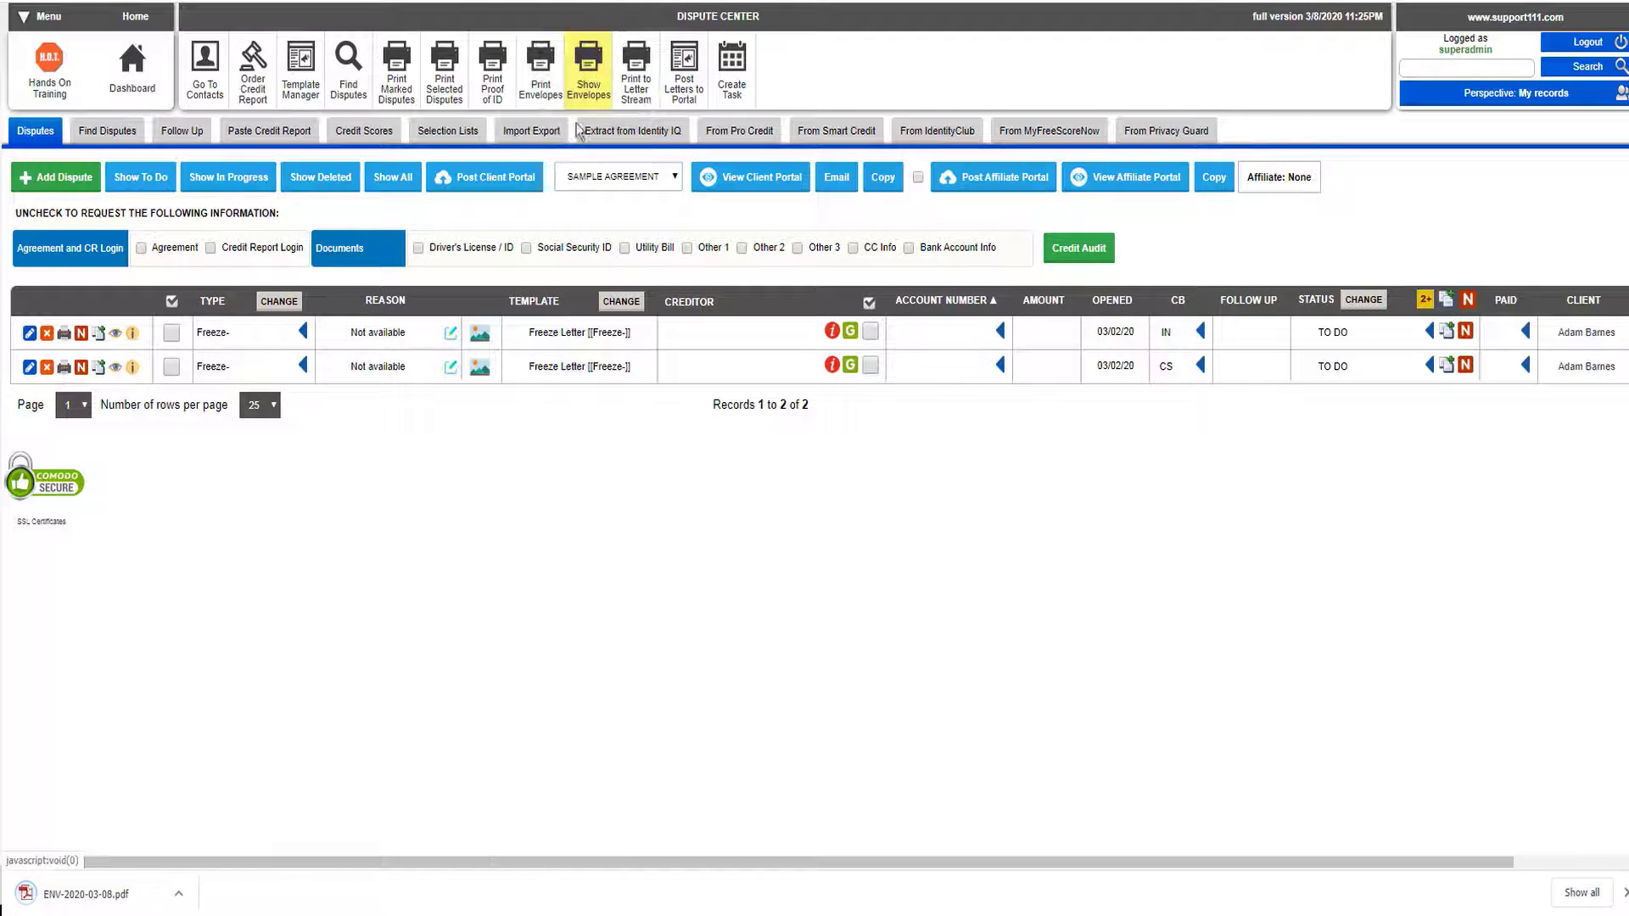
{"action": "left_click", "coordinate": [179, 896]}
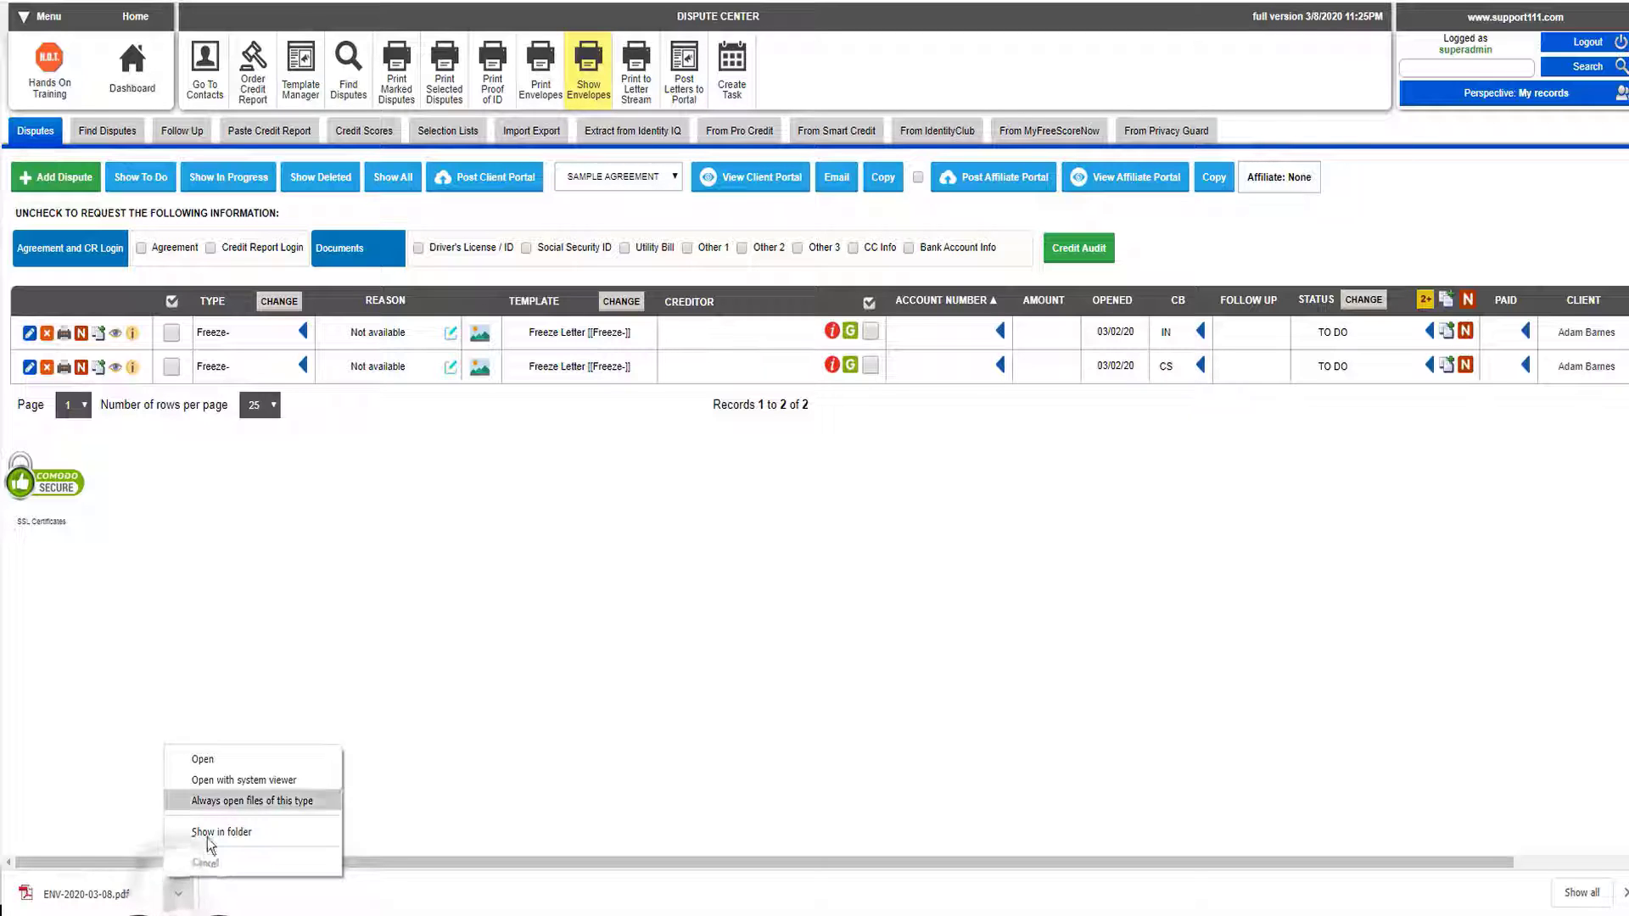
{"action": "left_click", "coordinate": [244, 766]}
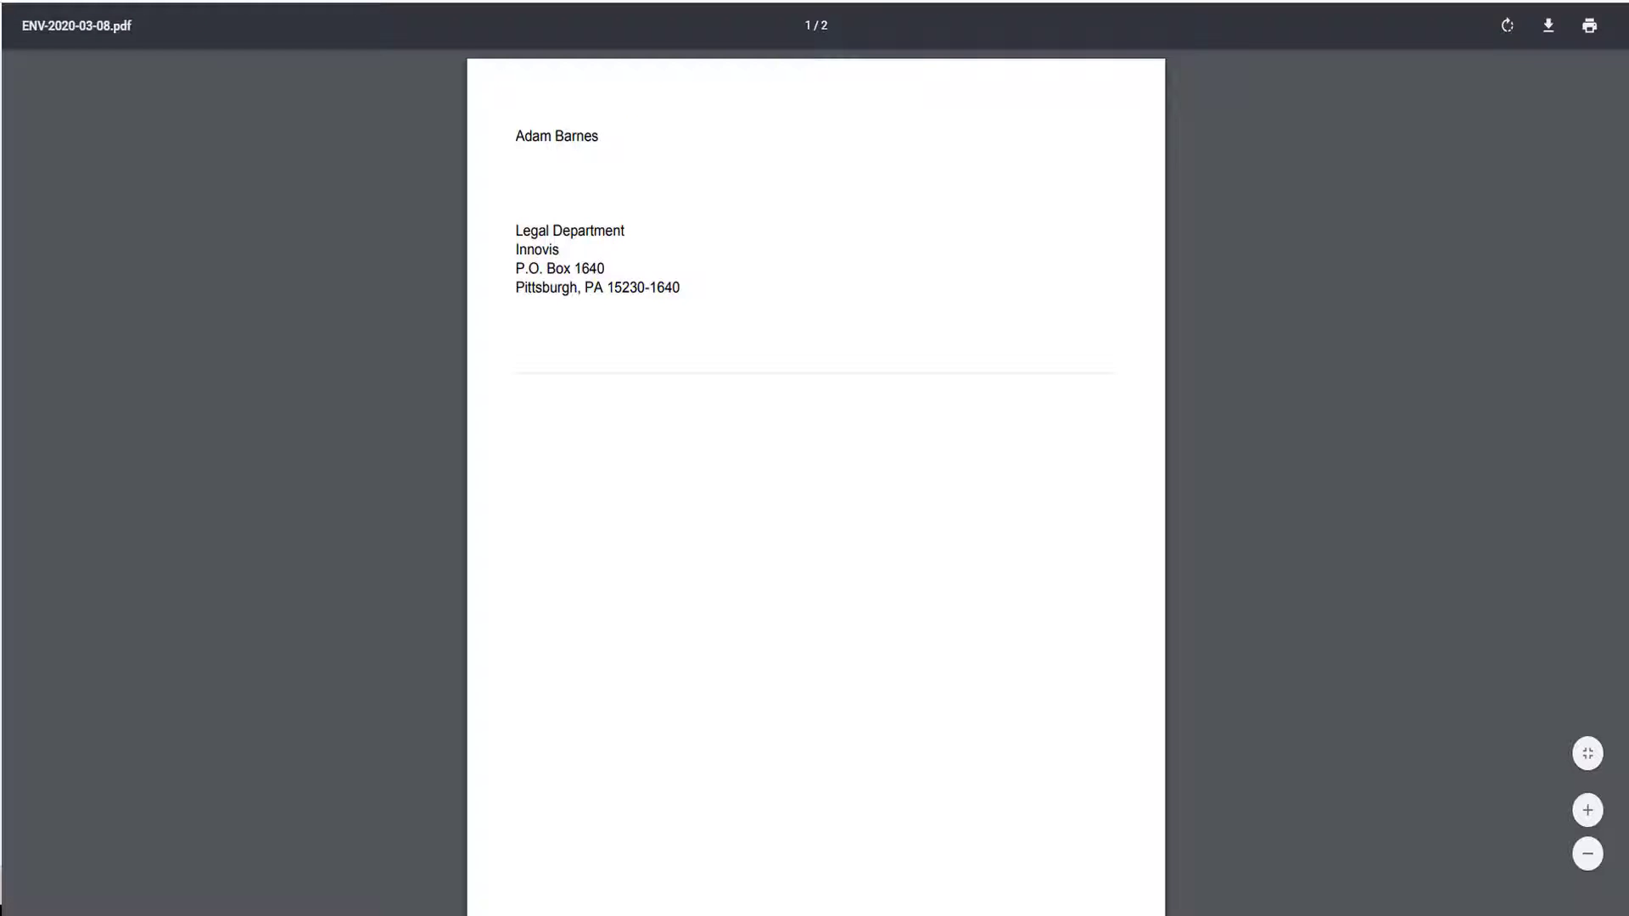
{"action": "left_click", "coordinate": [1628, 746]}
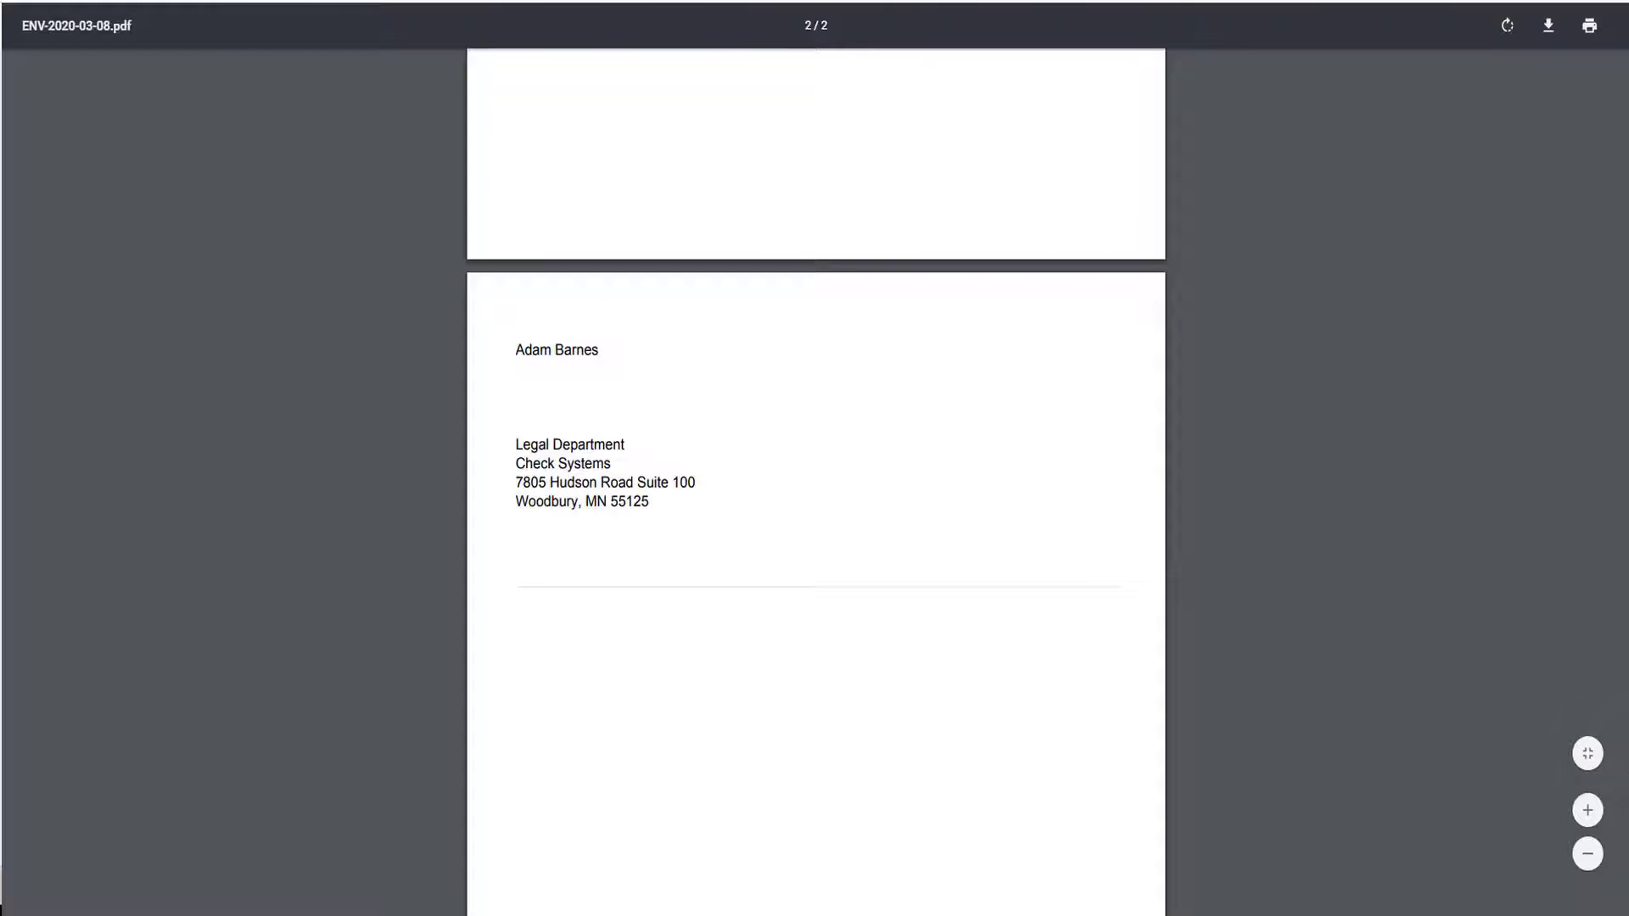
{"action": "left_click", "coordinate": [1627, 32]}
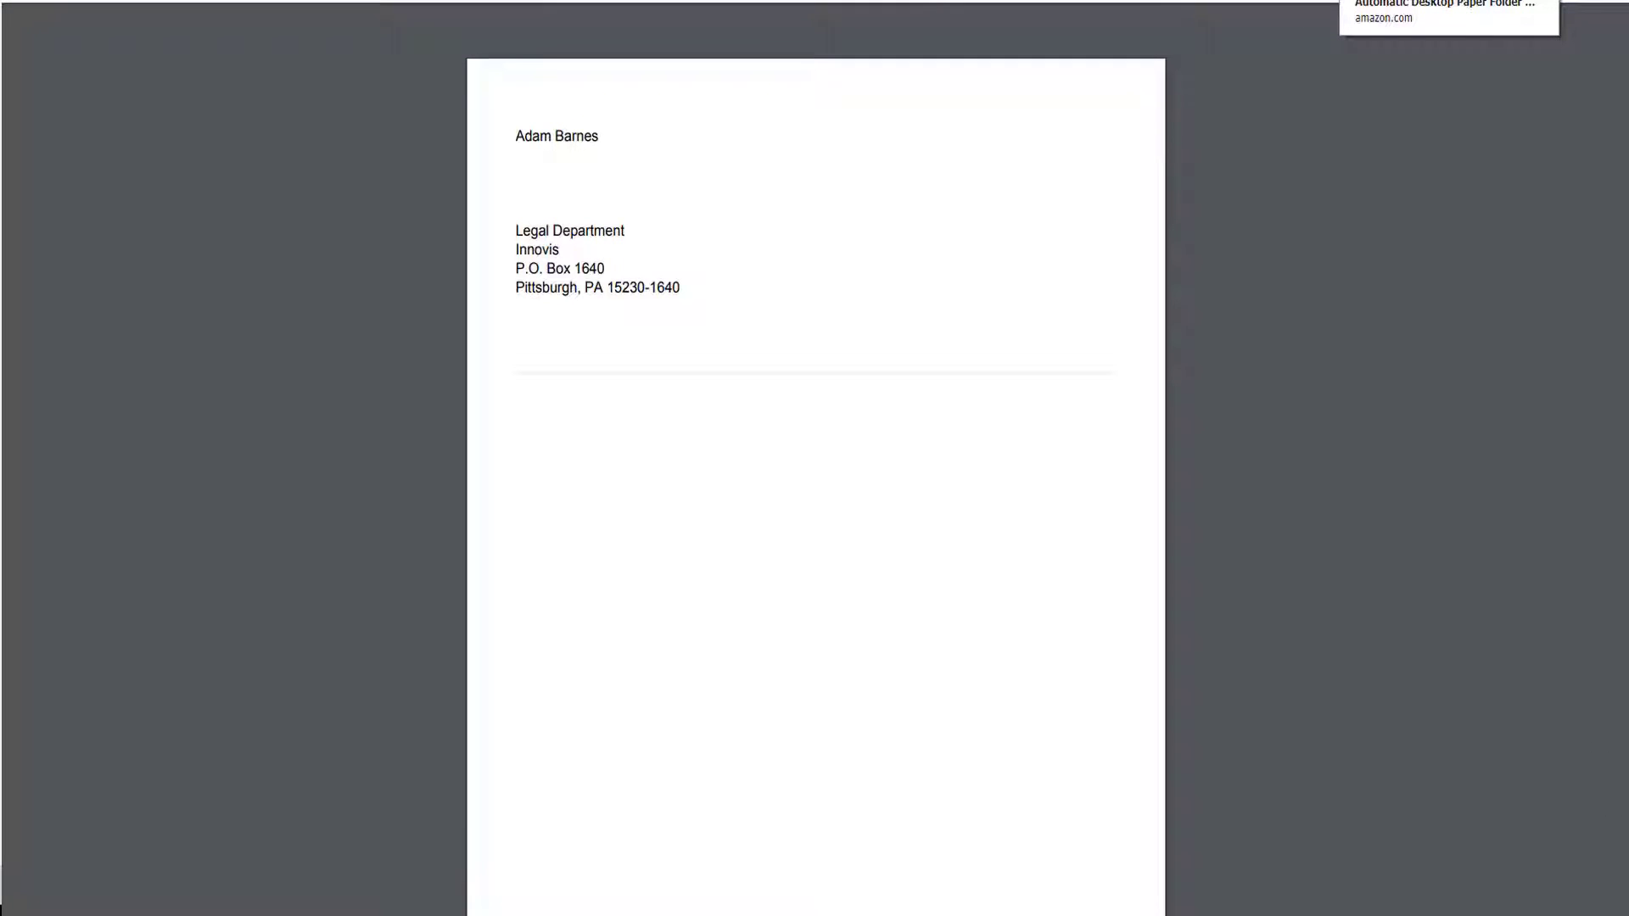
Switch to the Amazon page for the Pitney Bowes DF100 paper folder and examine the photos of the machine and envelope moistener.
{"action": "left_click", "coordinate": [1409, 0]}
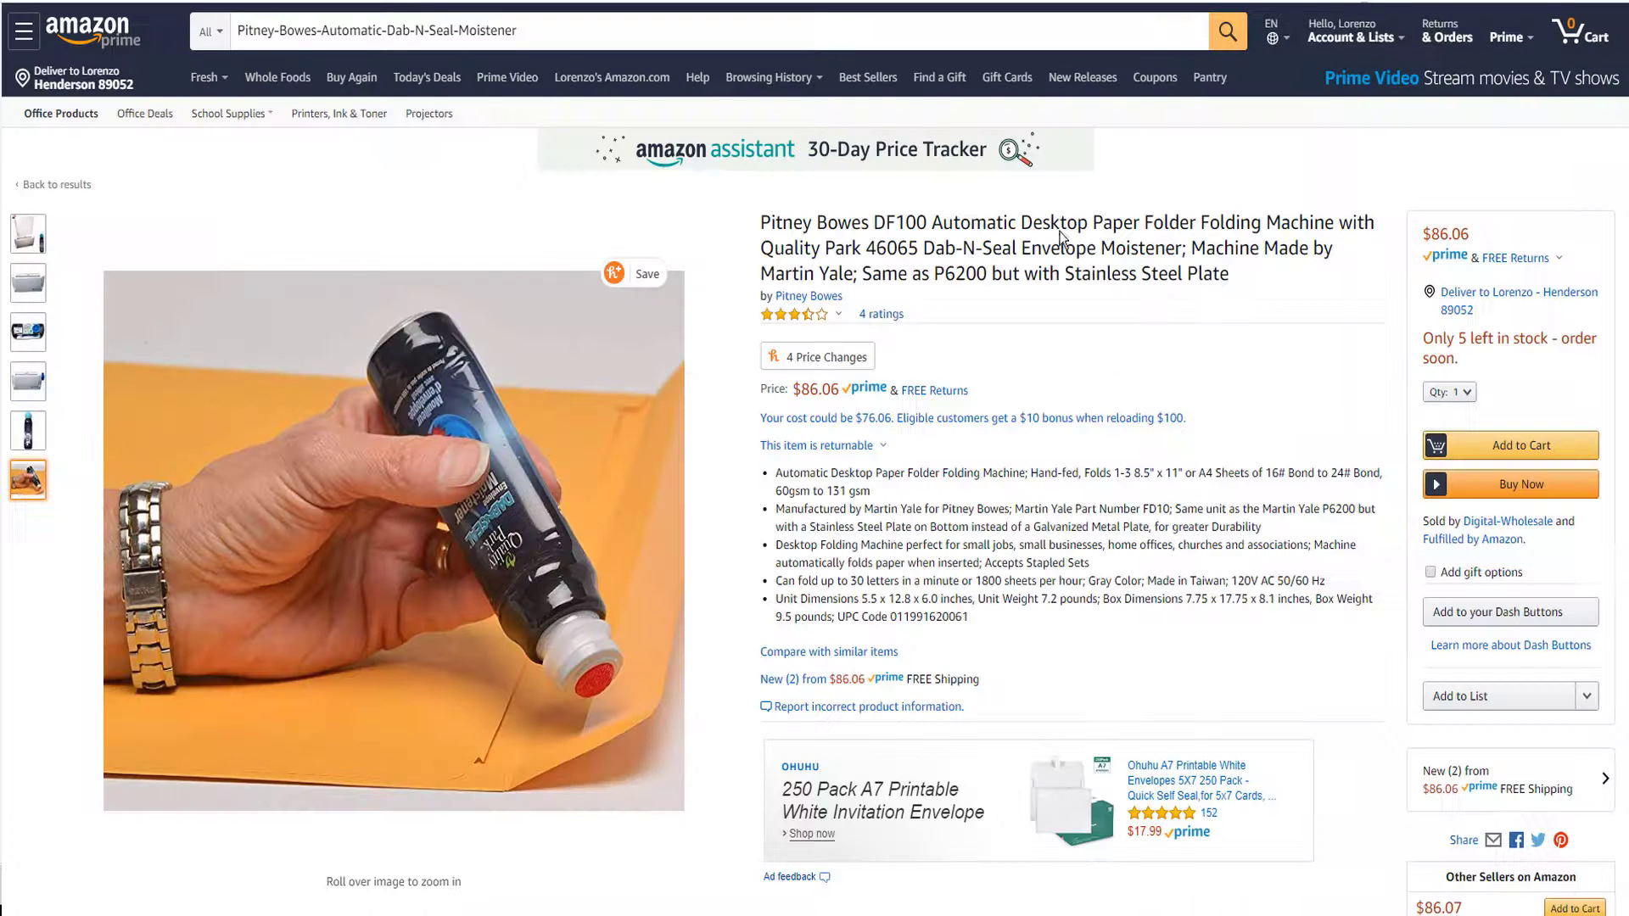
{"action": "mouse_move", "coordinate": [819, 453]}
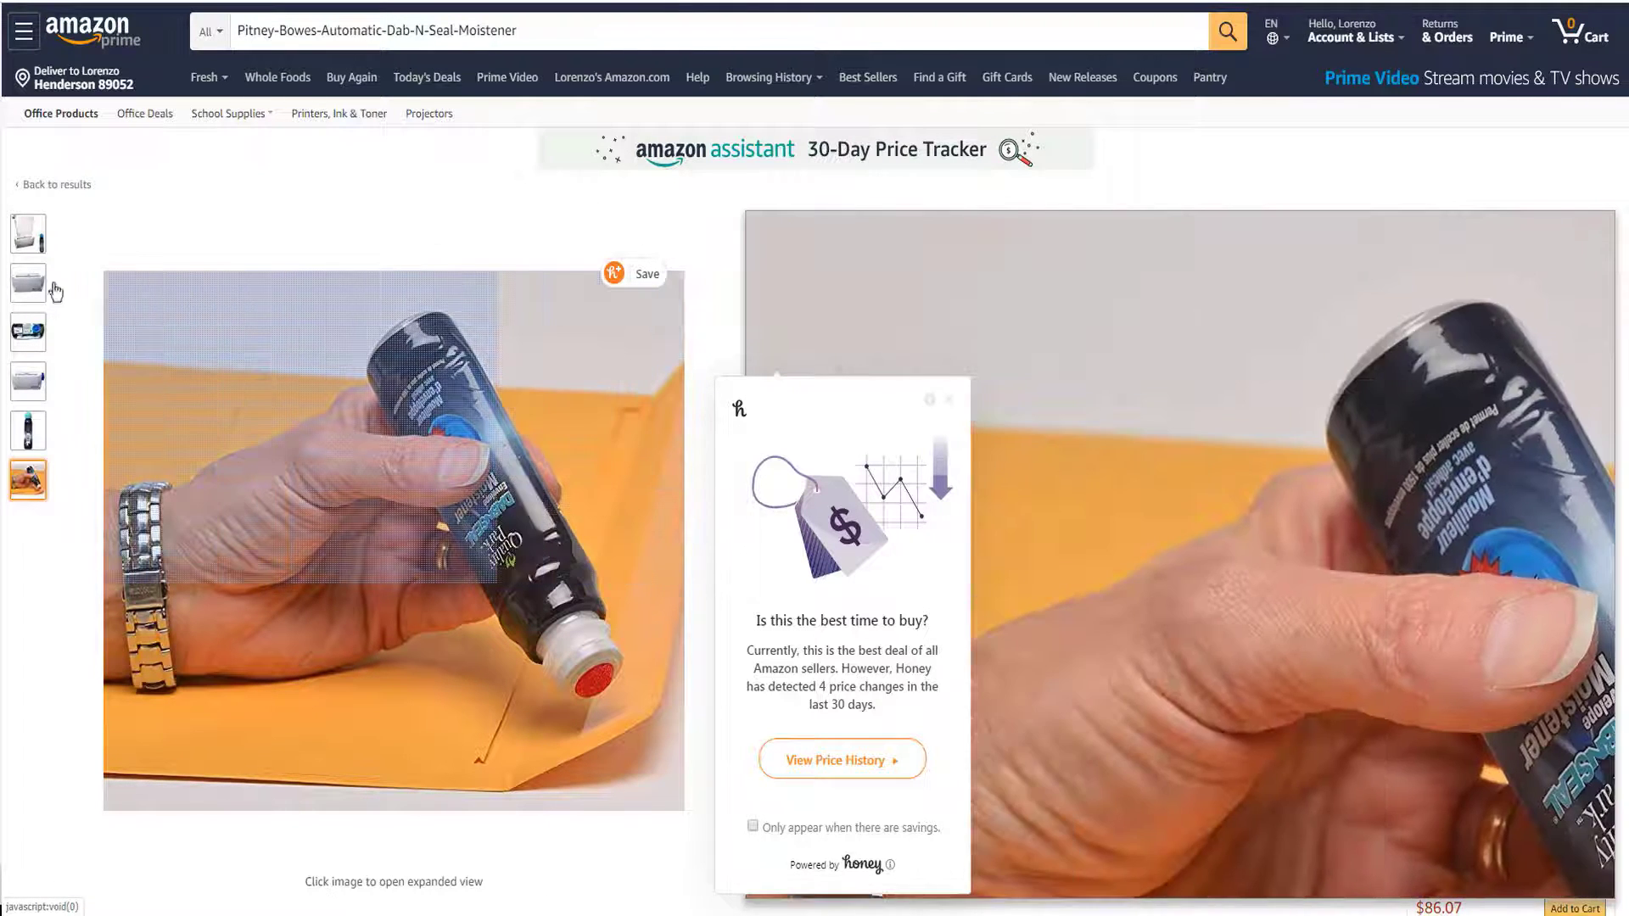
{"action": "mouse_move", "coordinate": [21, 296]}
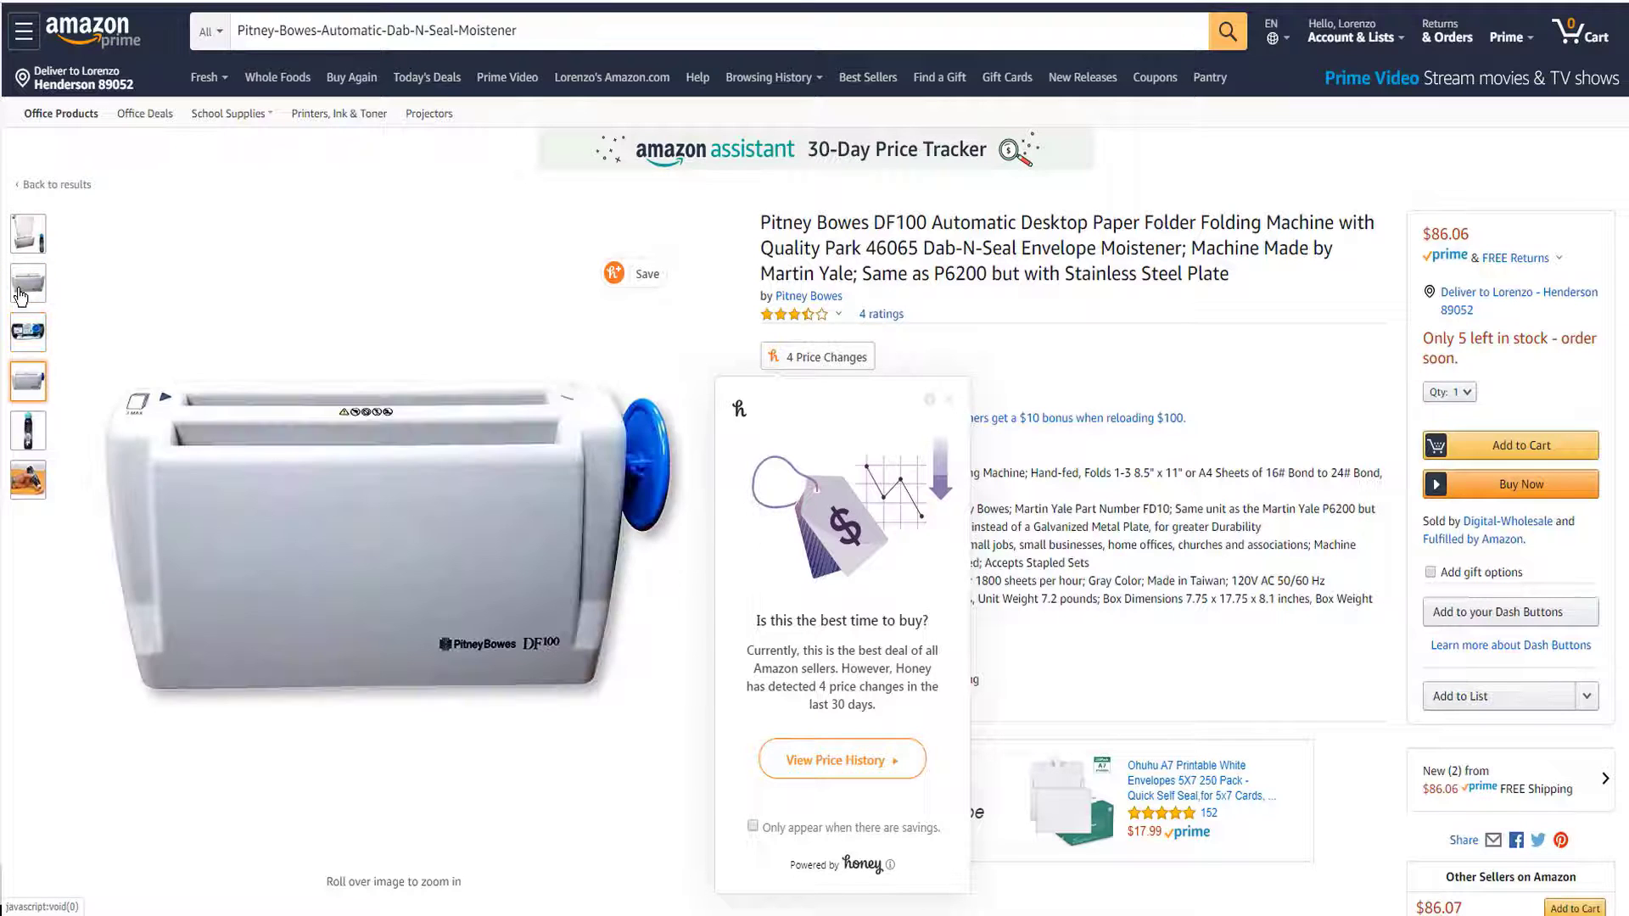
{"action": "mouse_move", "coordinate": [38, 486]}
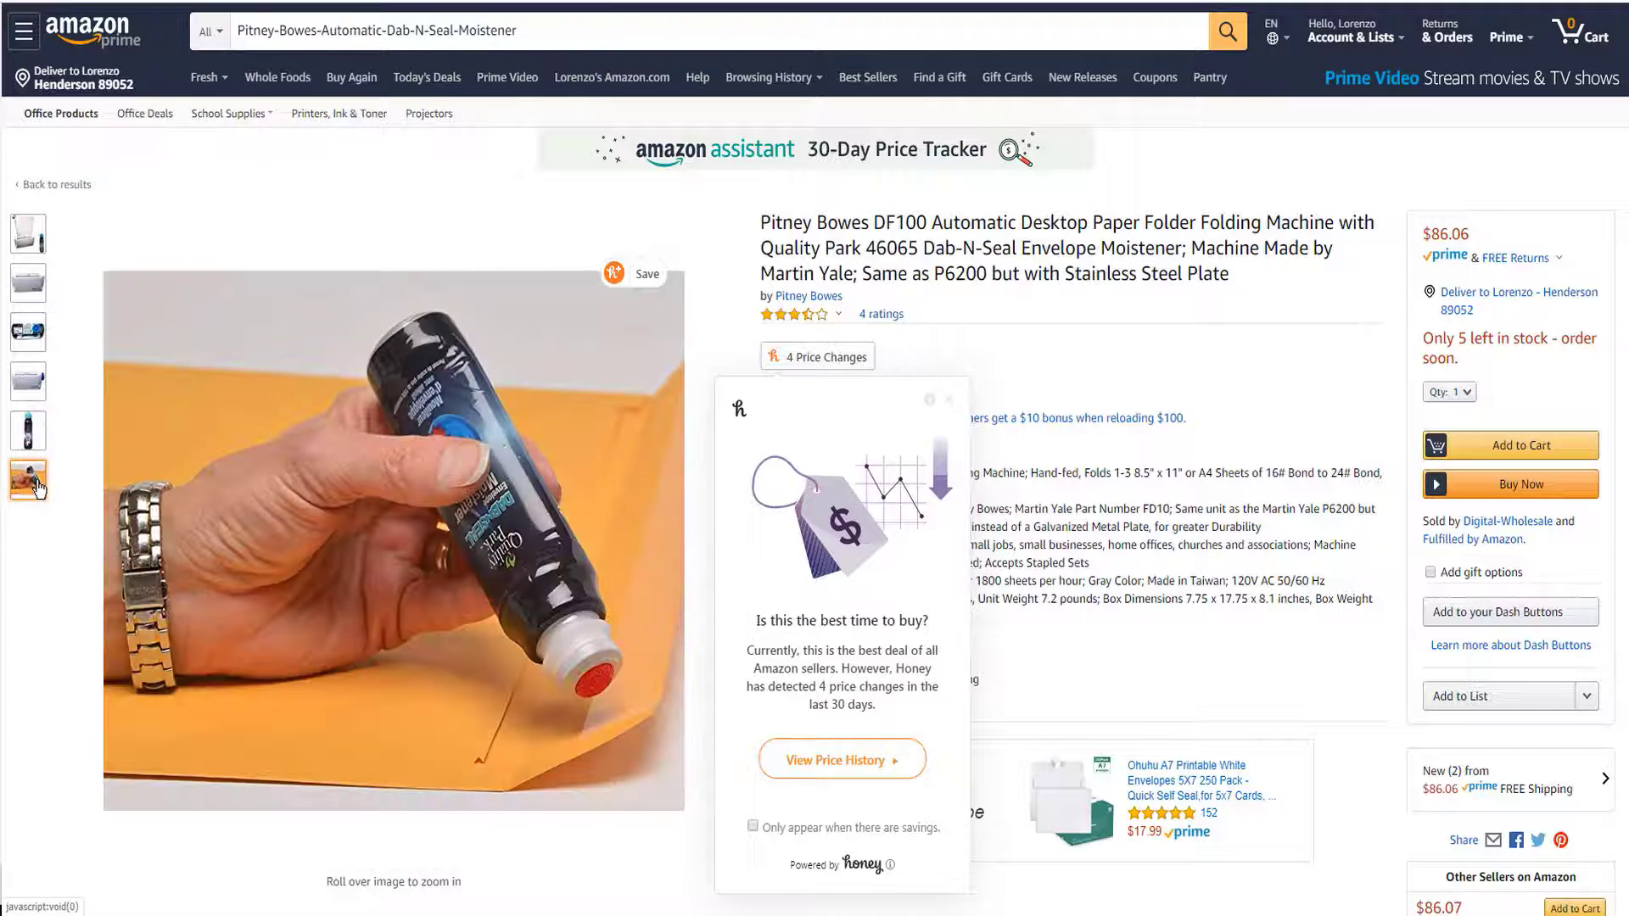
{"action": "mouse_move", "coordinate": [29, 234]}
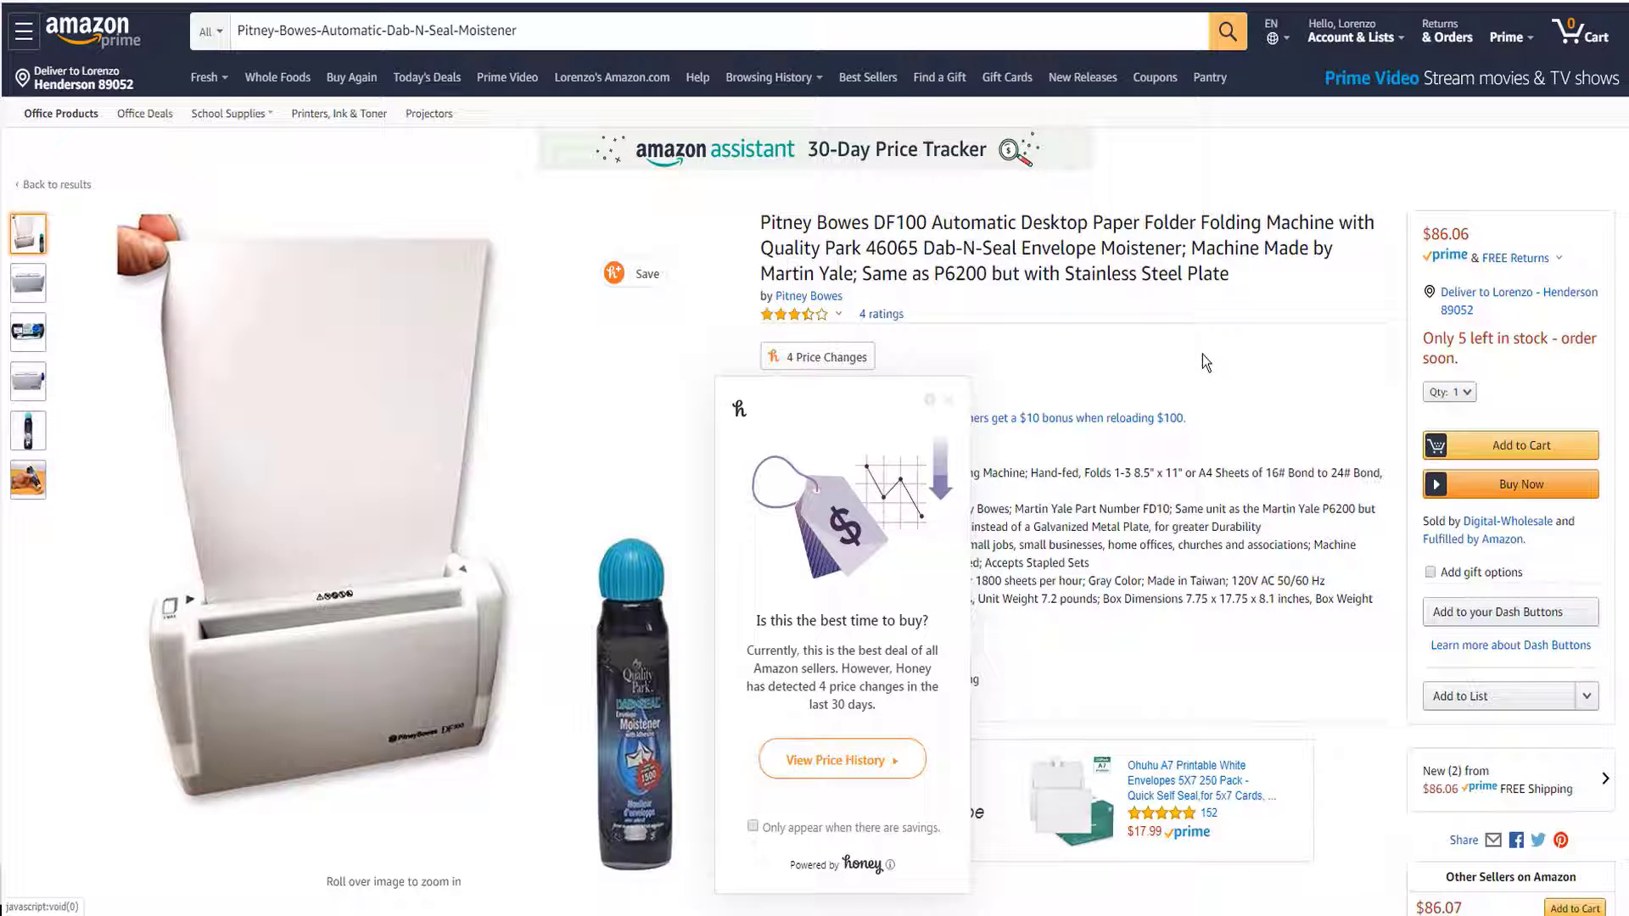
{"action": "left_click", "coordinate": [951, 406]}
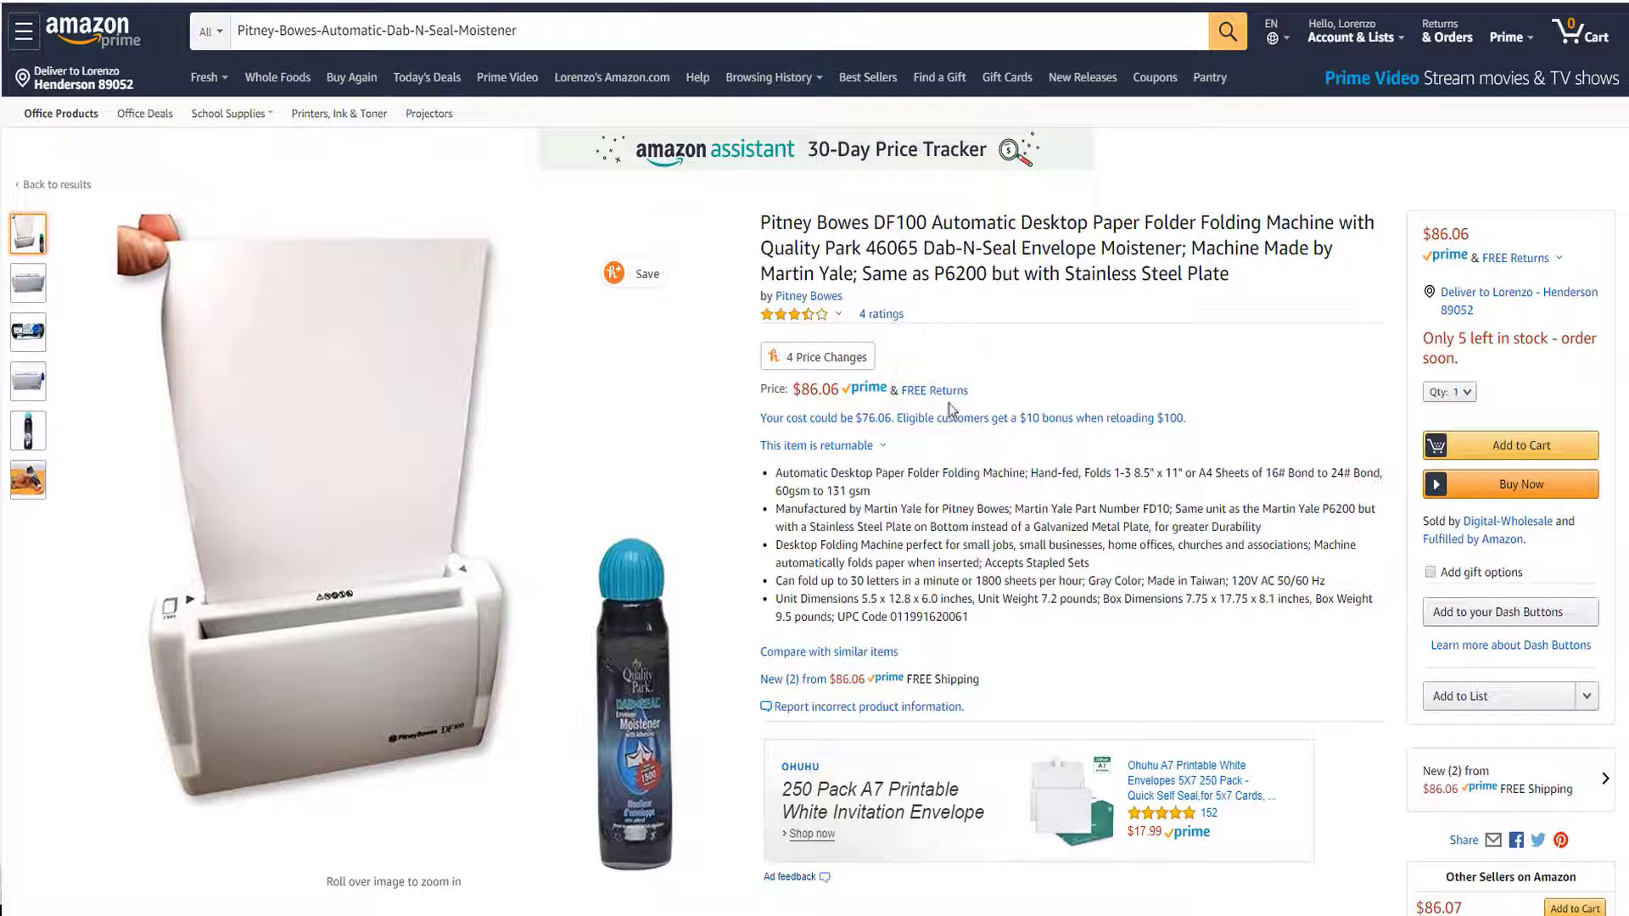
{"action": "mouse_move", "coordinate": [365, 658]}
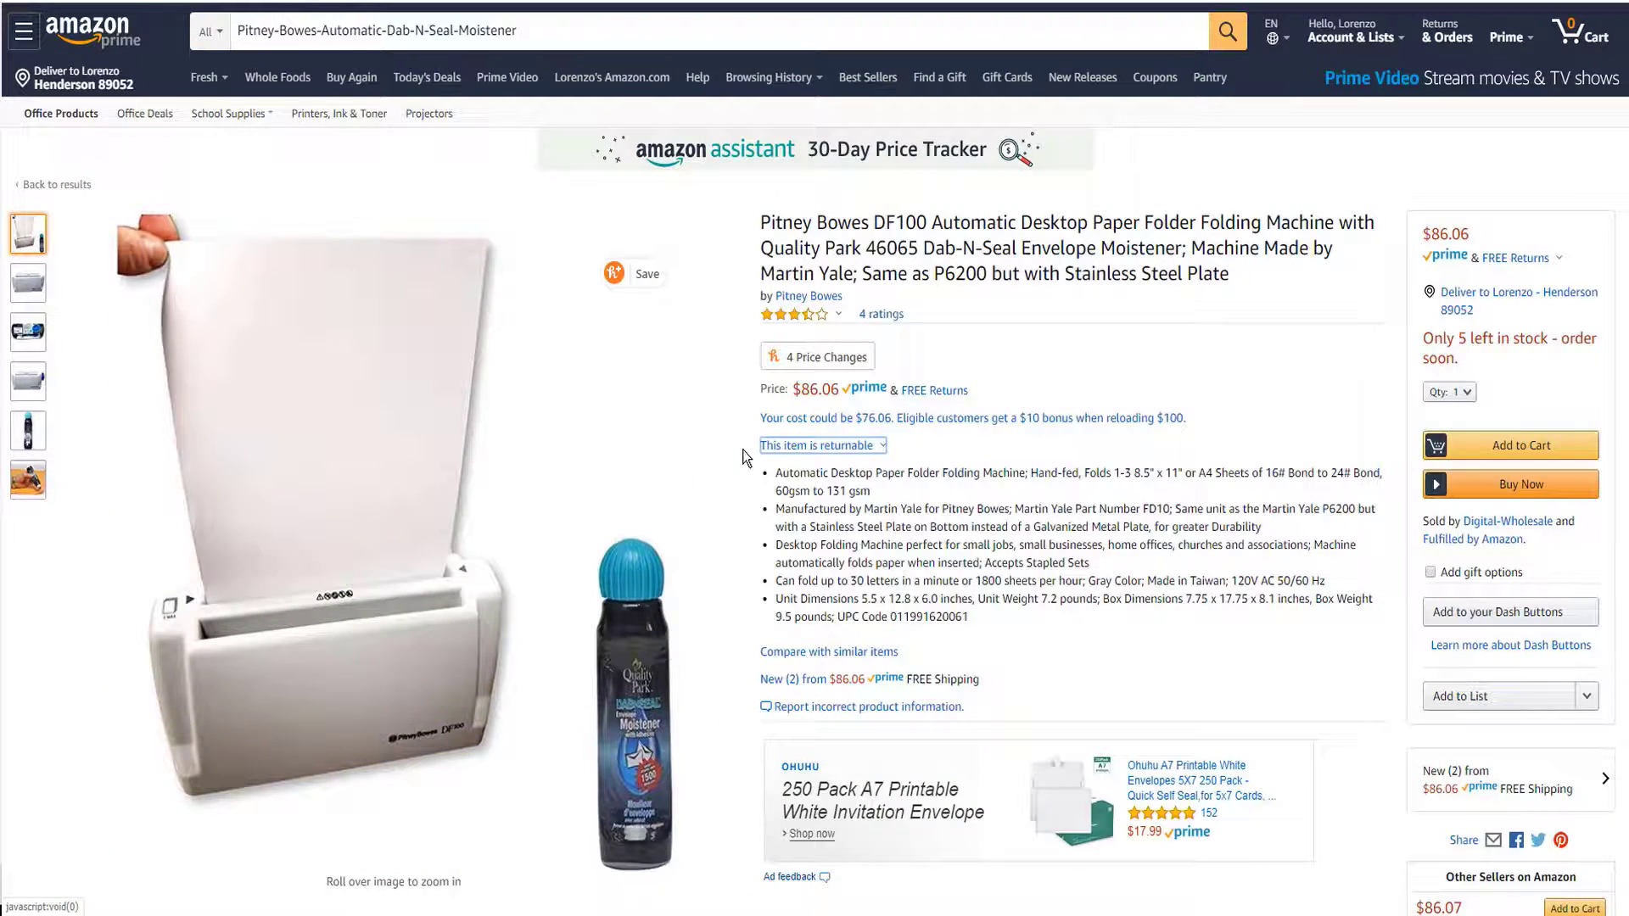
{"action": "mouse_move", "coordinate": [744, 451]}
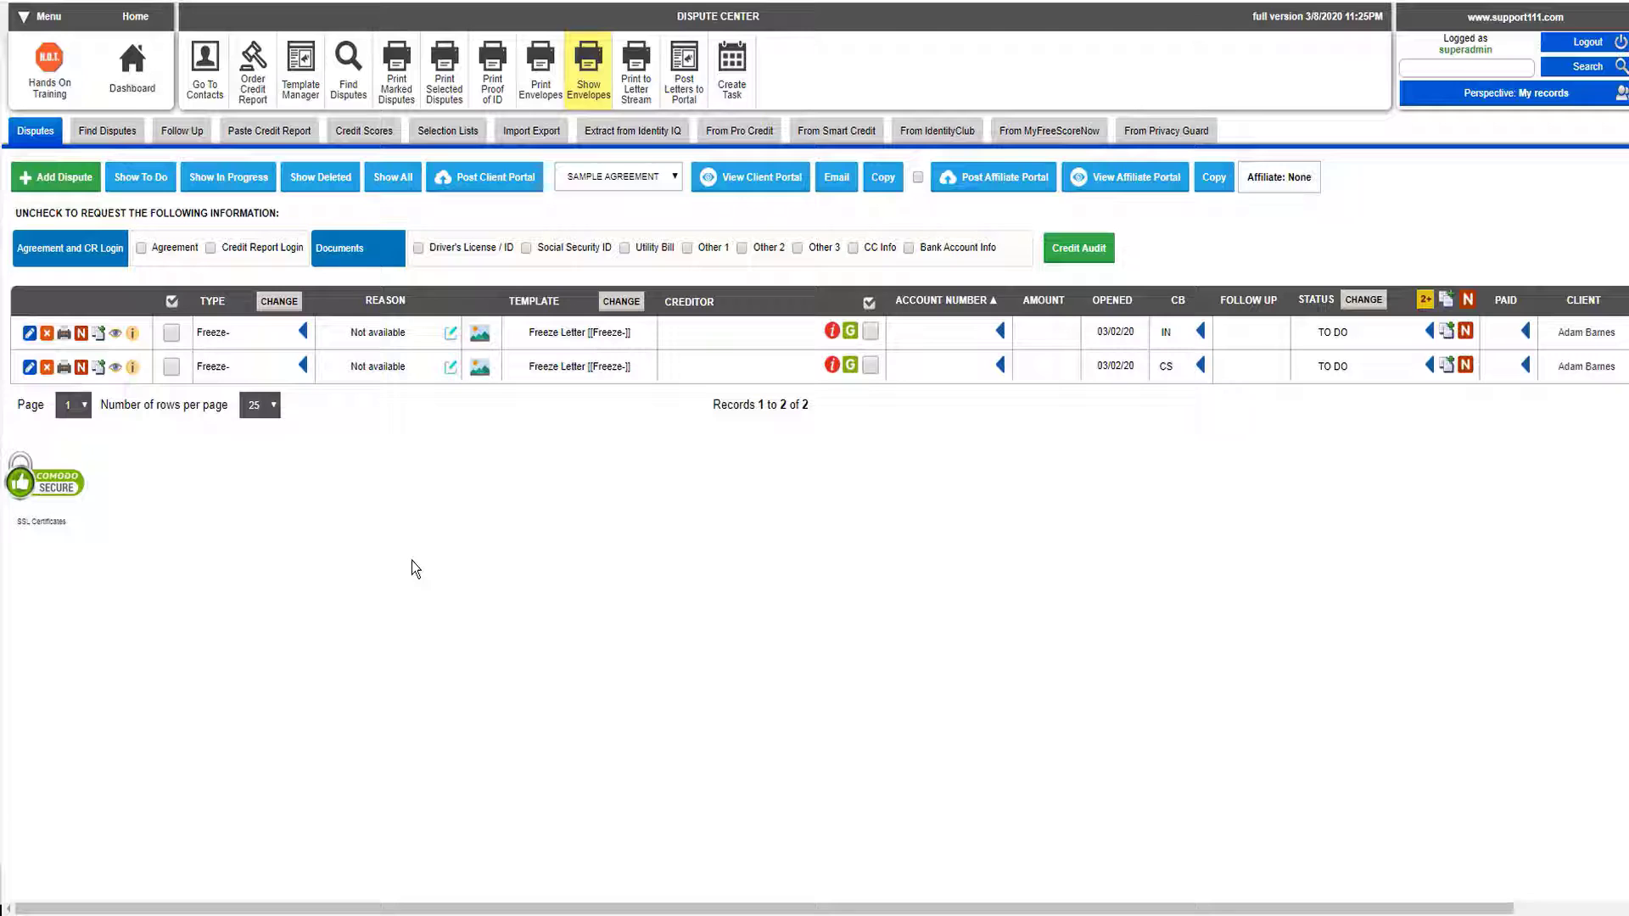
Add and save a new dispute of type ENVELOPE- for the credit bureaus EQ, EX and TR.
{"action": "left_click", "coordinate": [64, 180]}
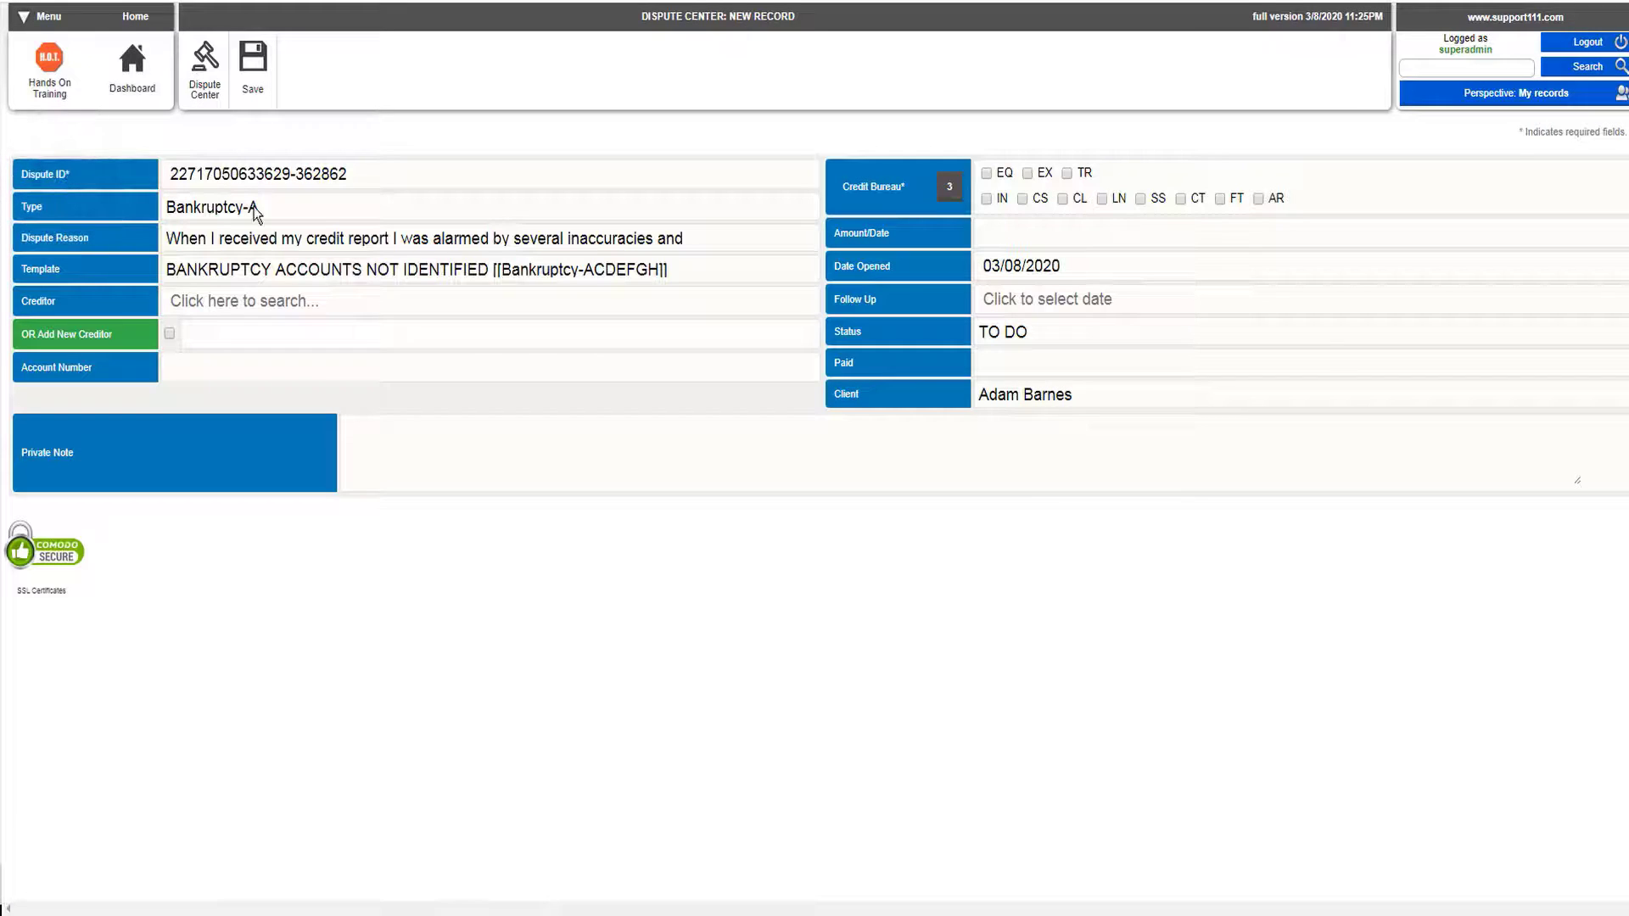
{"action": "left_click", "coordinate": [223, 205]}
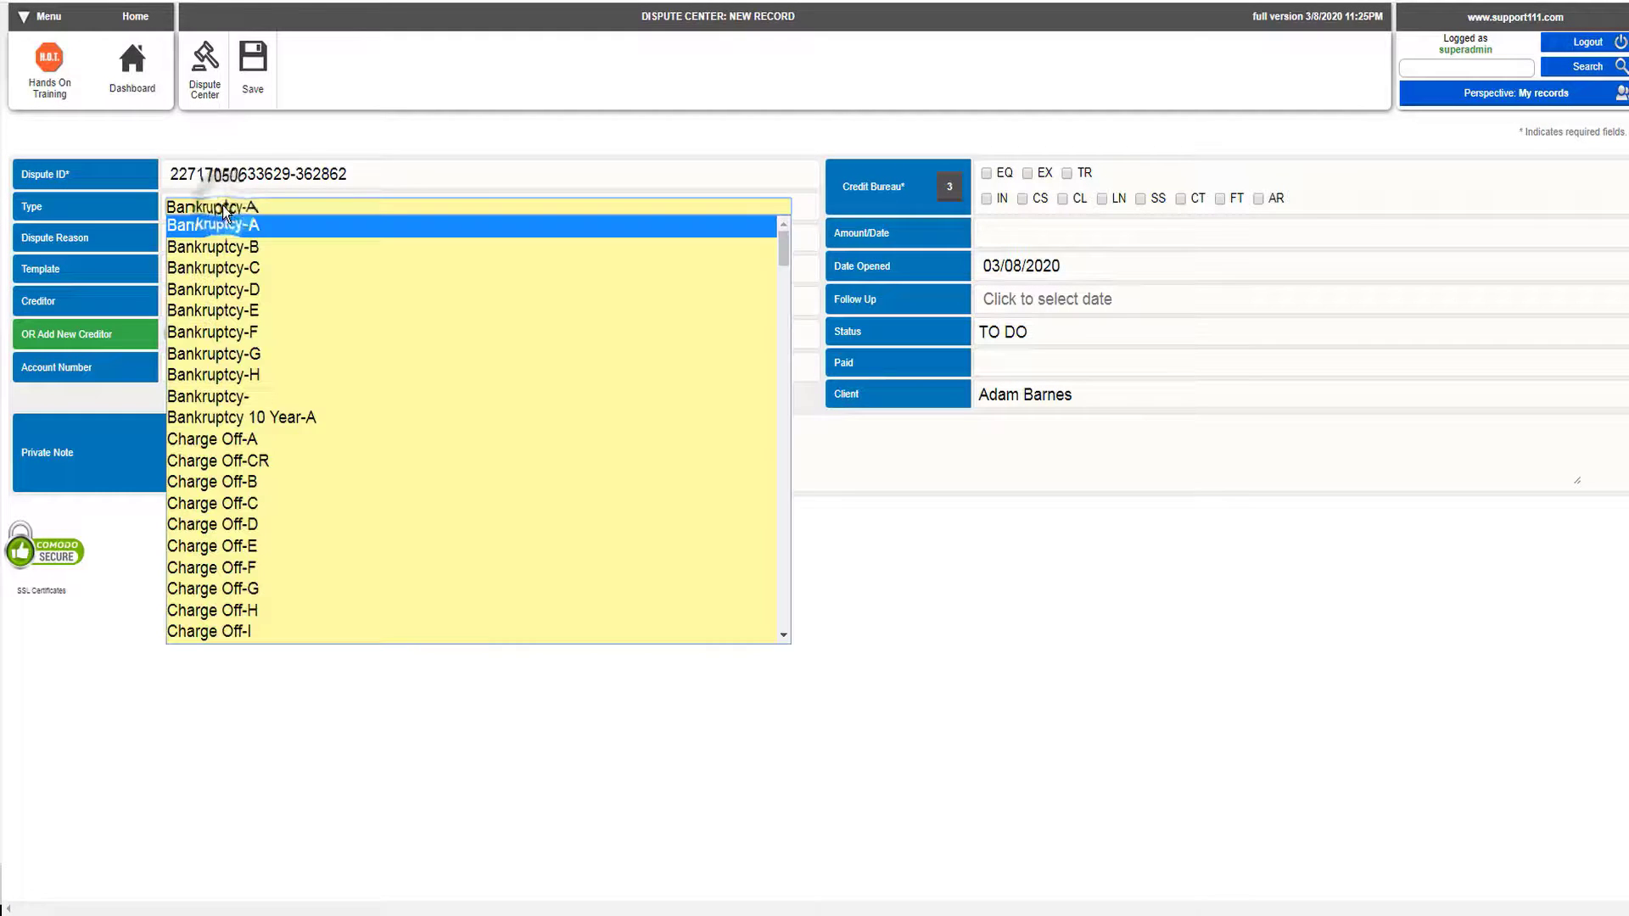
{"action": "key", "text": "e"}
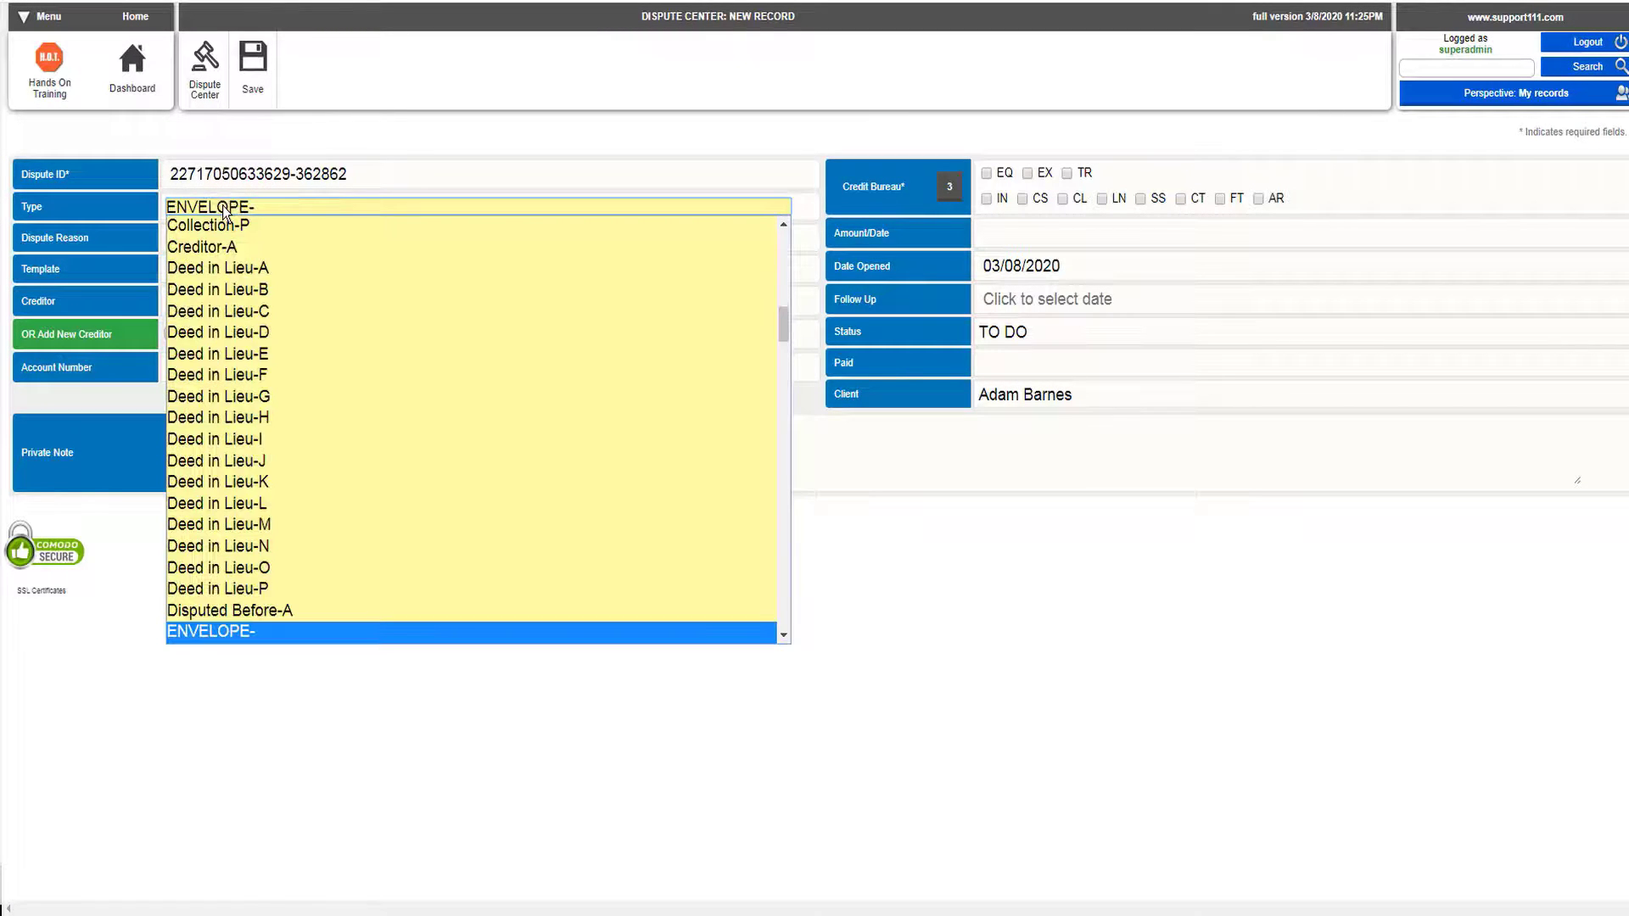
{"action": "key", "text": "Return"}
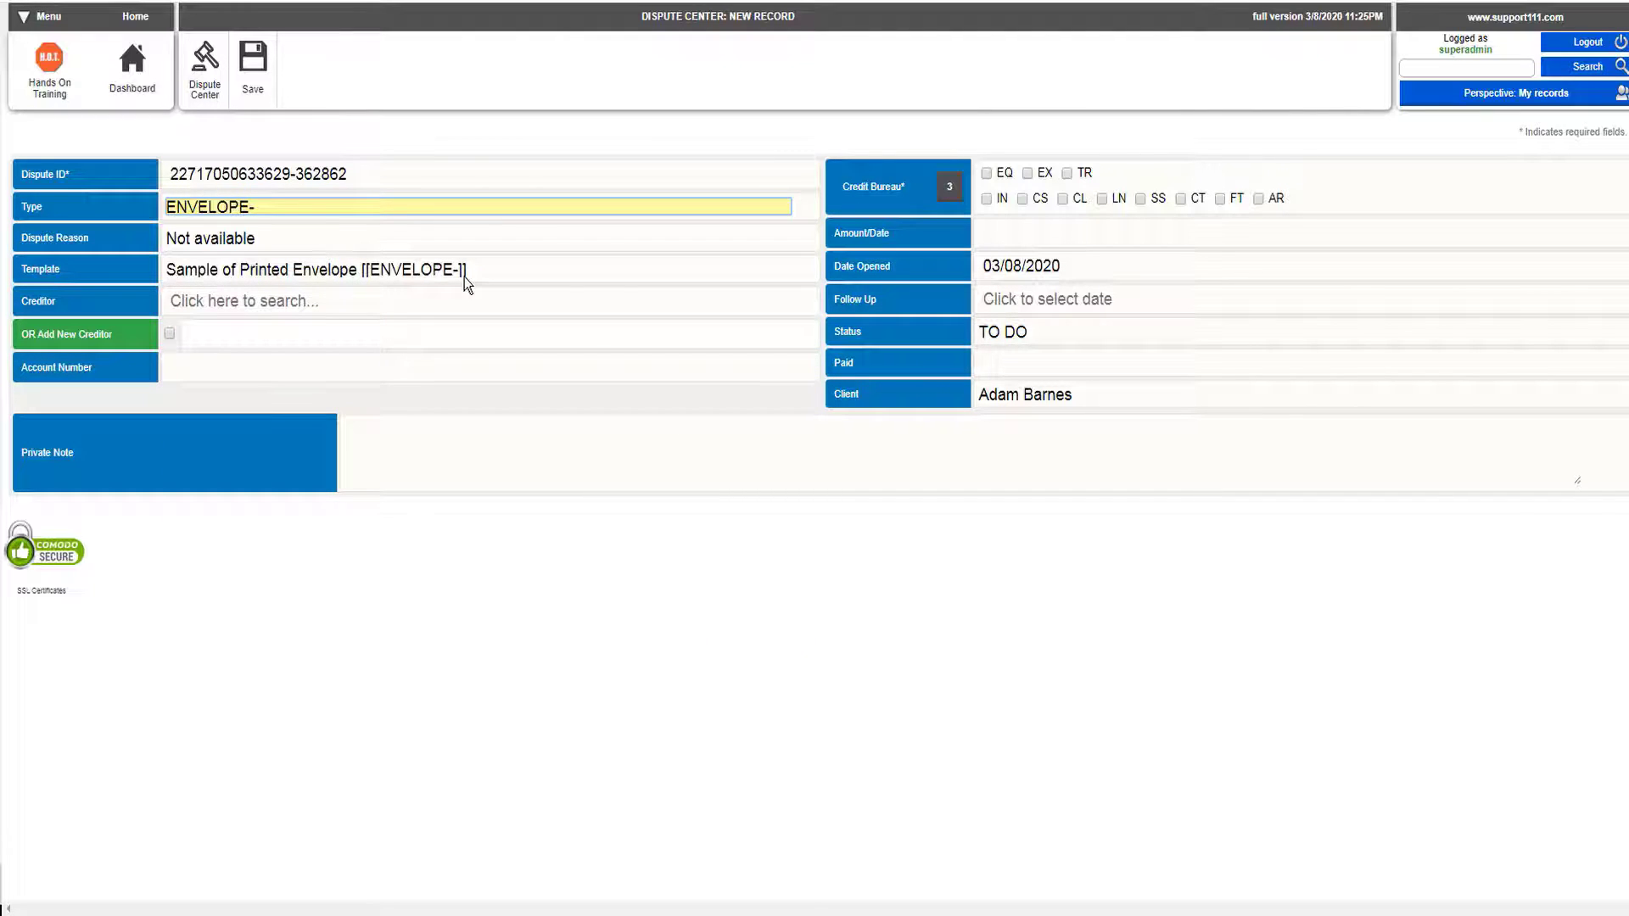
{"action": "left_click", "coordinate": [986, 175]}
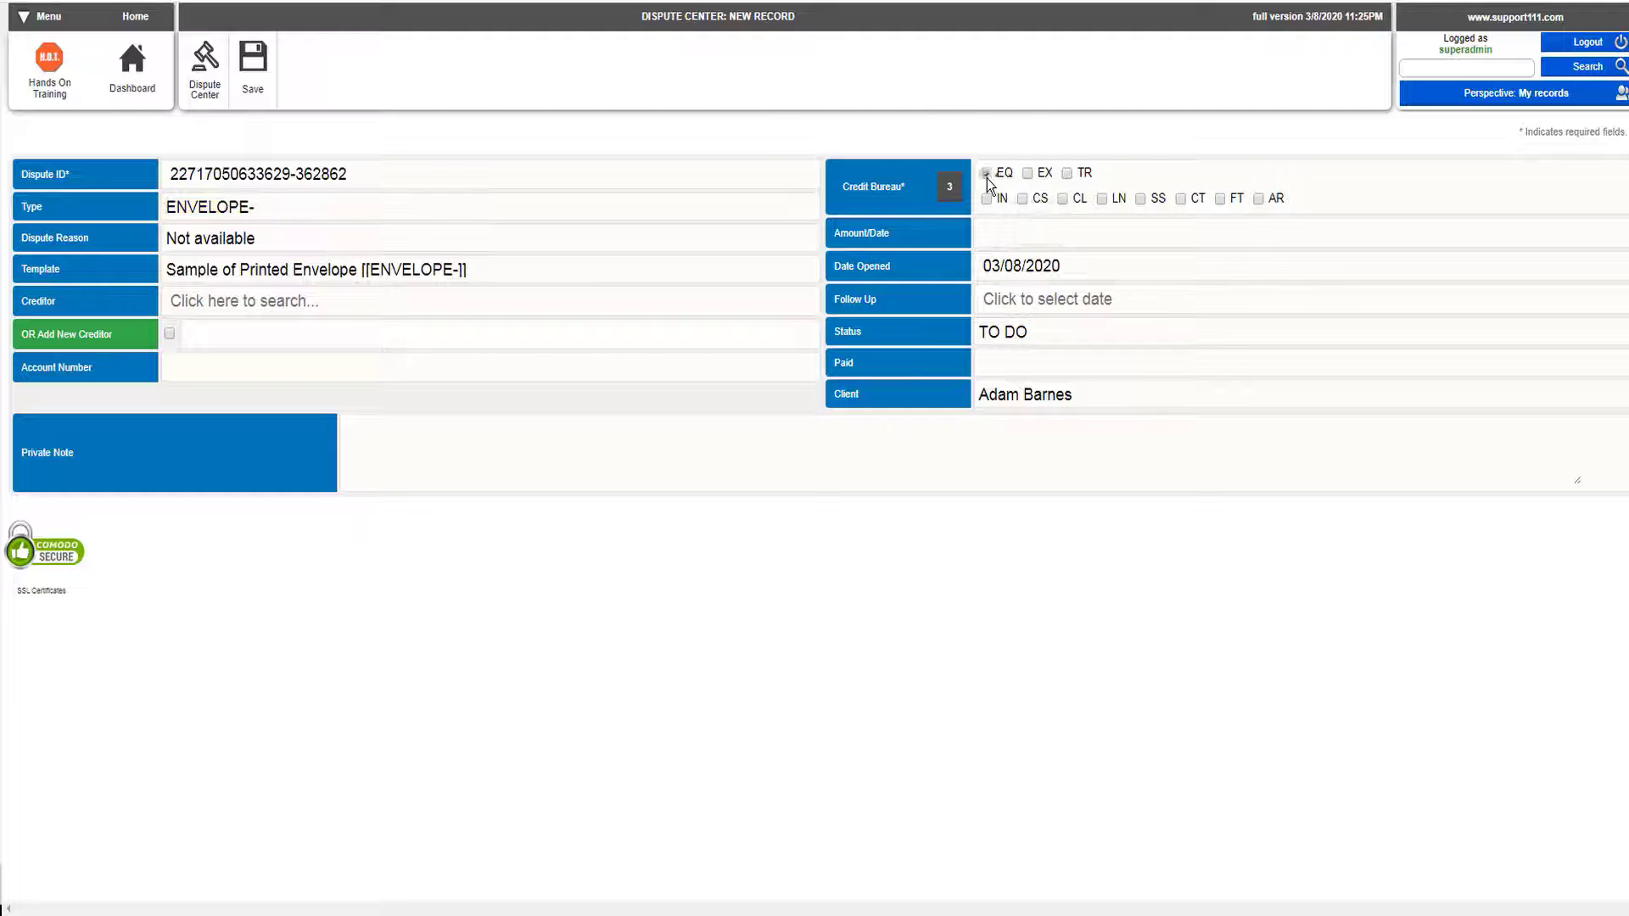
{"action": "left_click", "coordinate": [1028, 175]}
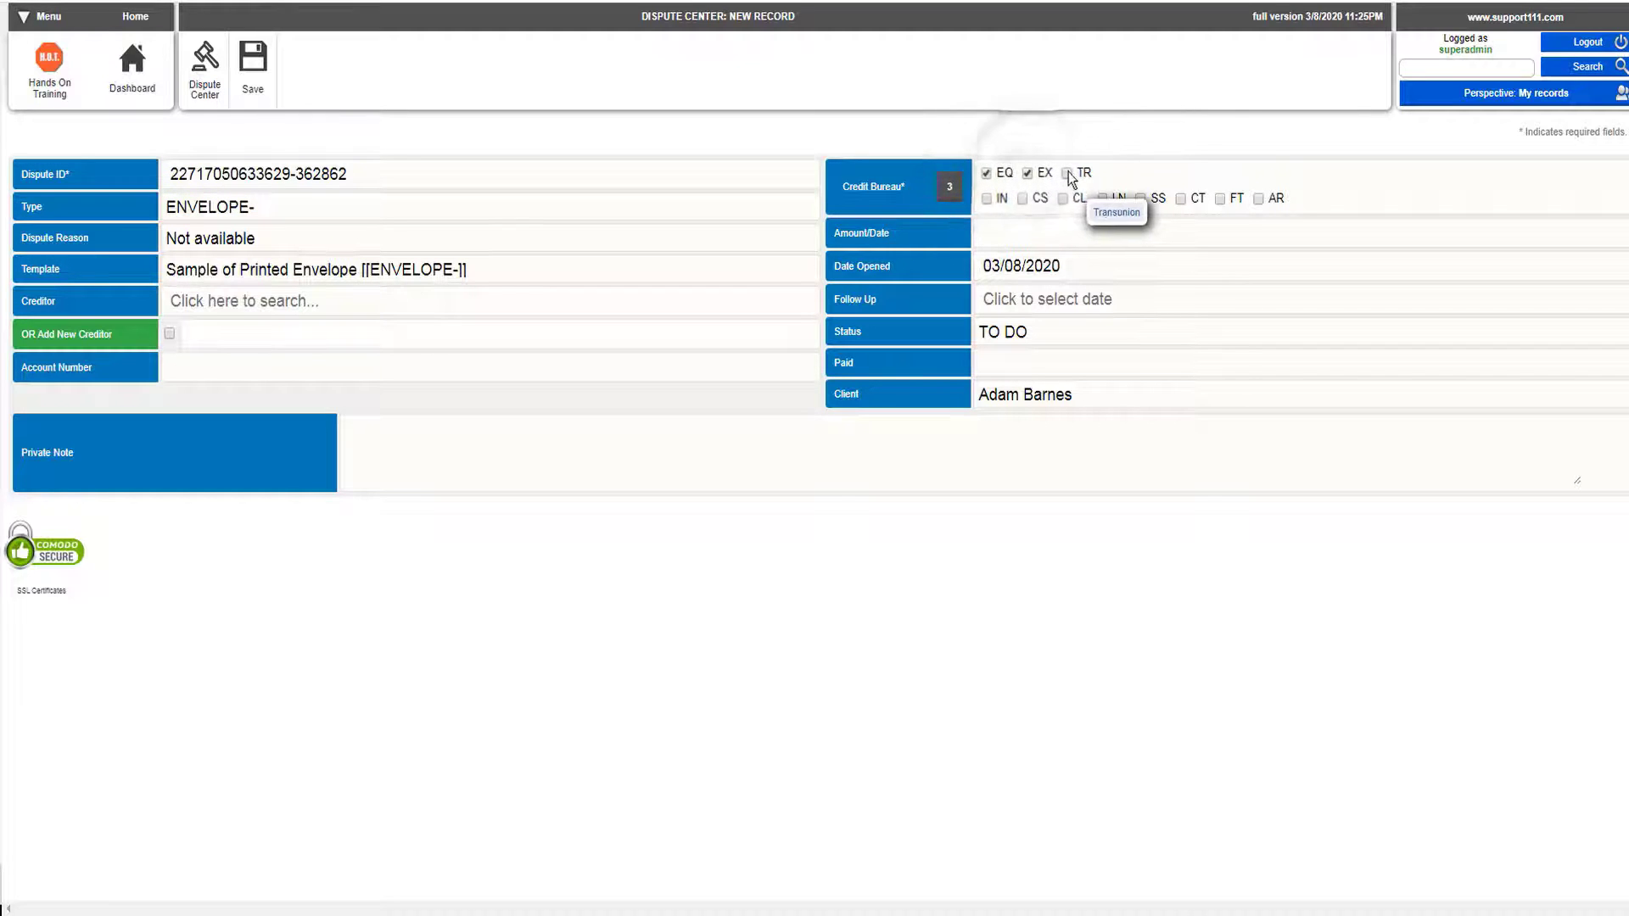
{"action": "left_click", "coordinate": [1067, 173]}
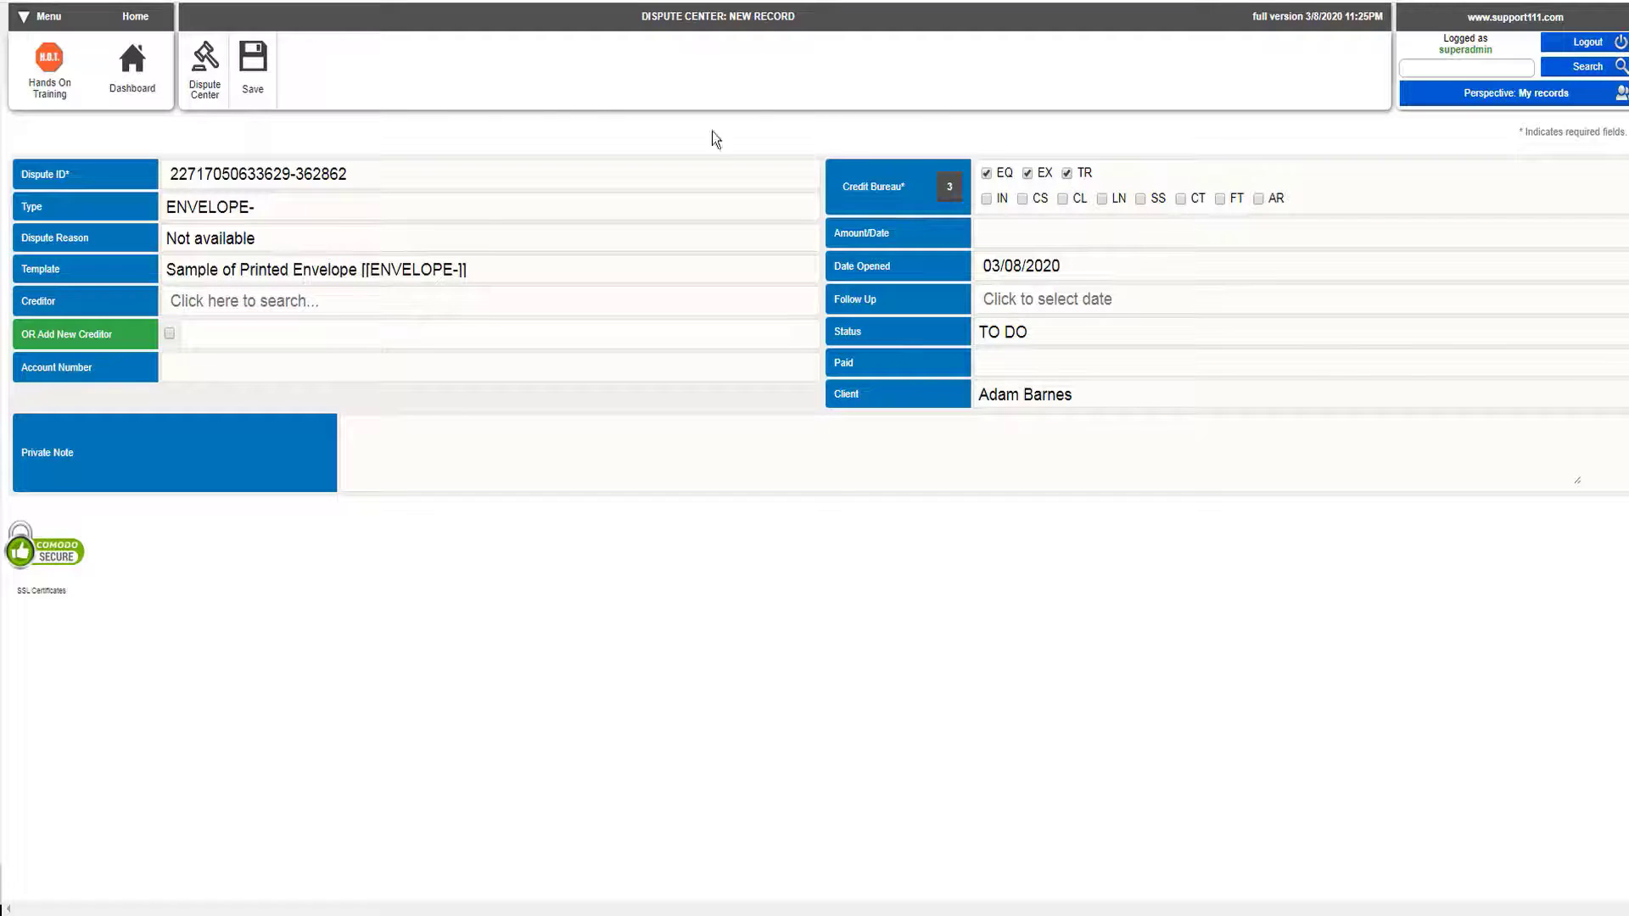
{"action": "left_click", "coordinate": [251, 80]}
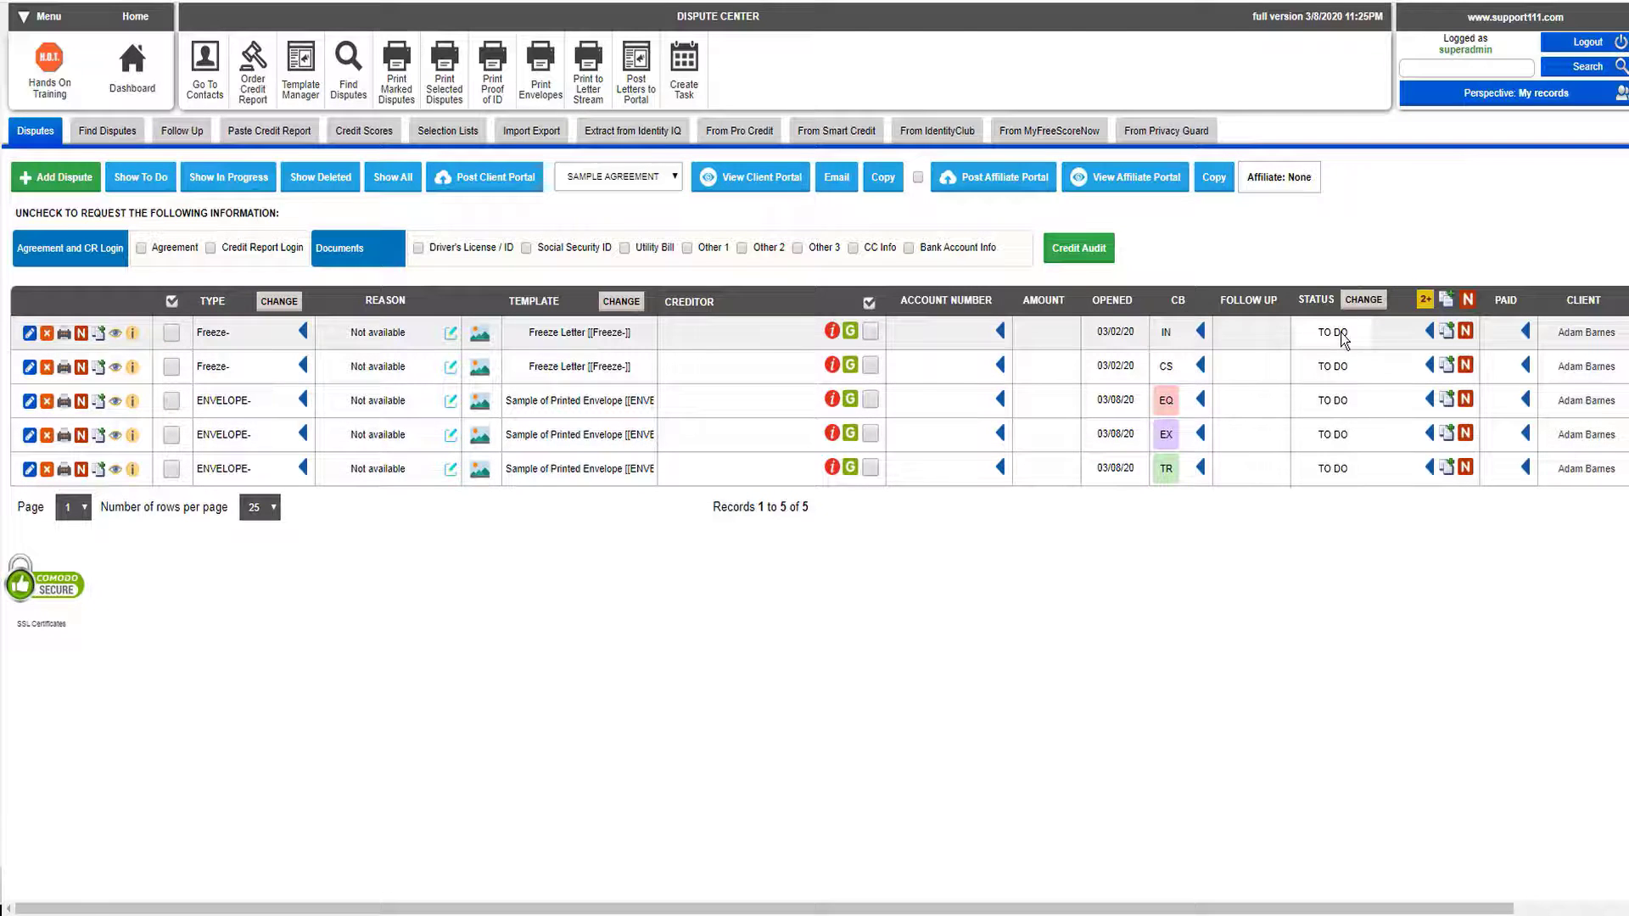
Mark the two Freeze- disputes and omit them from the displayed list without deleting them.
{"action": "left_click", "coordinate": [172, 333]}
{"action": "left_click", "coordinate": [172, 368]}
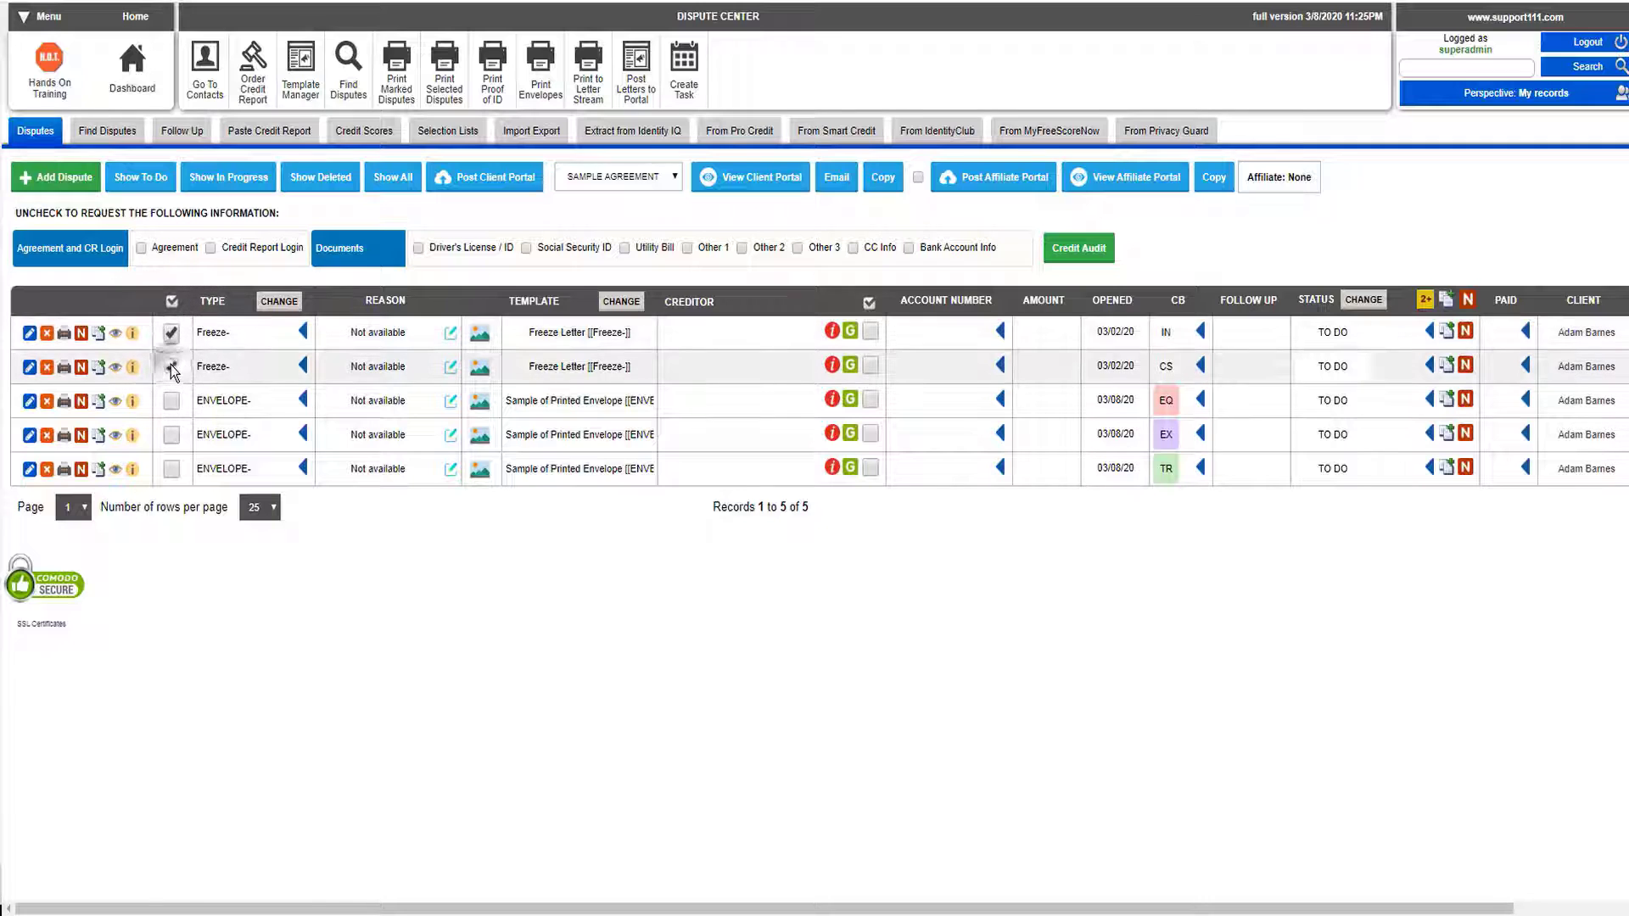
{"action": "left_click", "coordinate": [171, 302]}
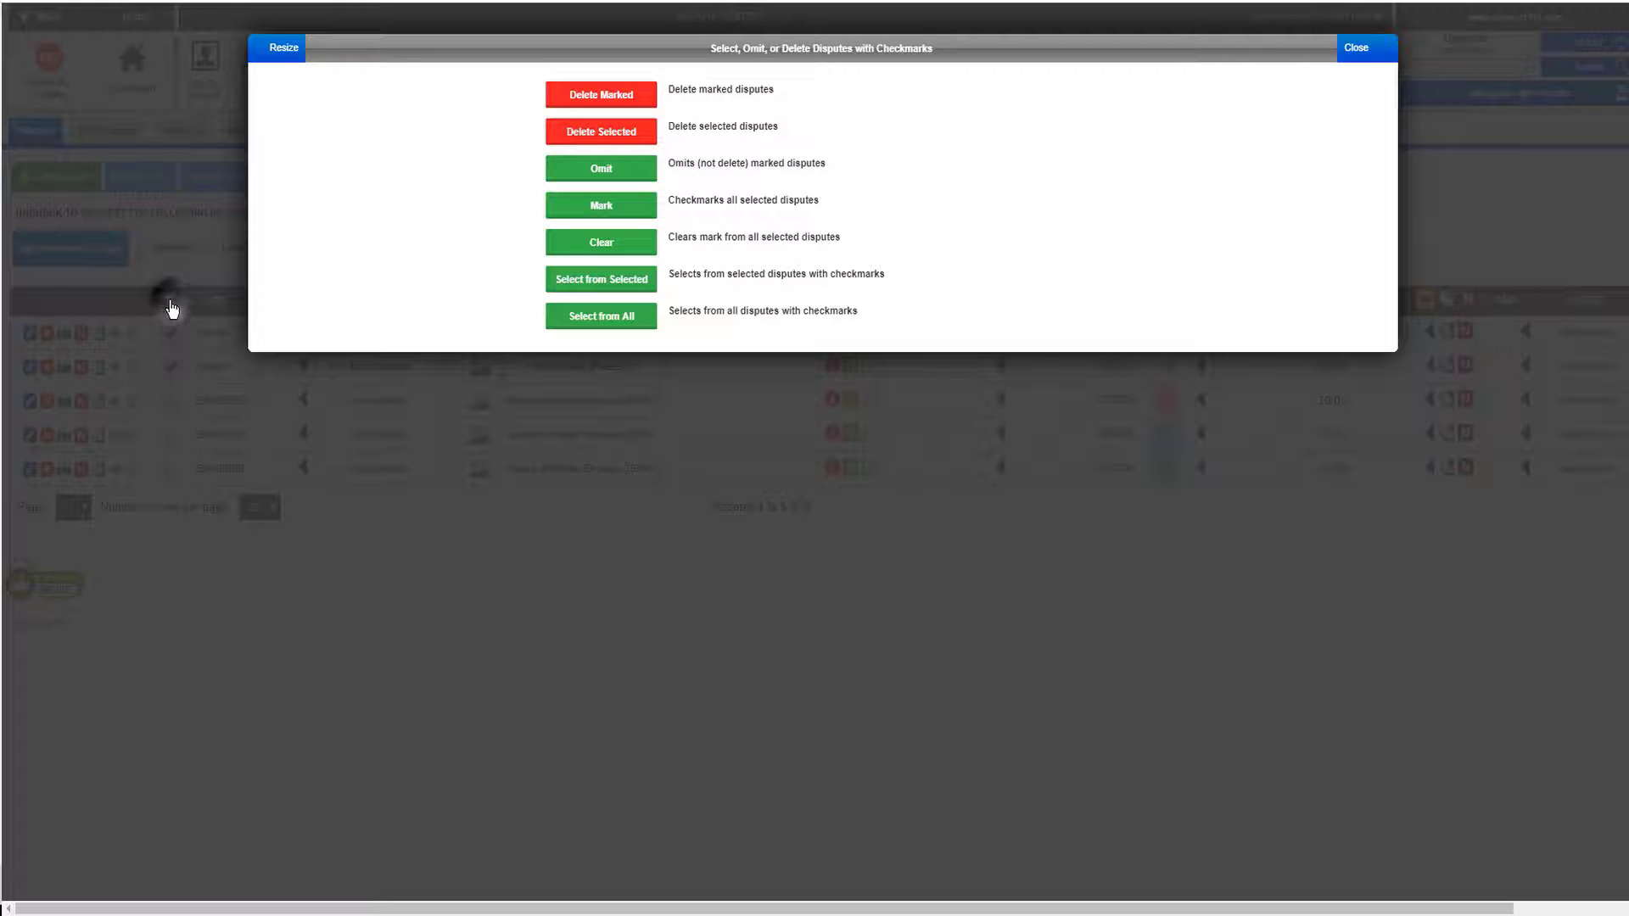
{"action": "left_click", "coordinate": [612, 179]}
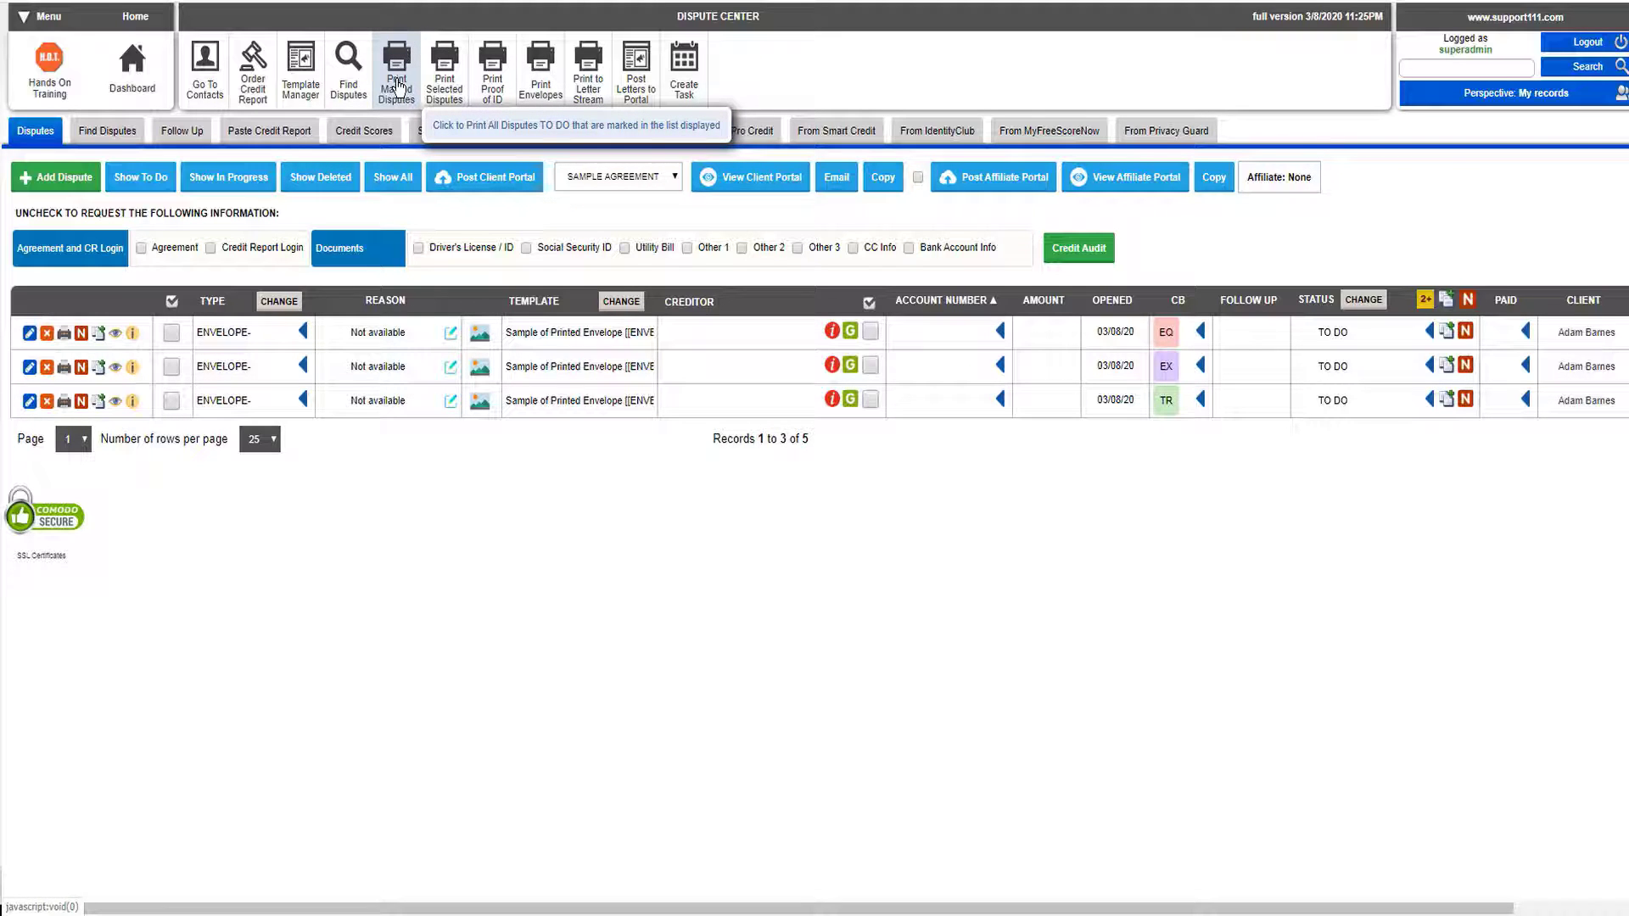
Print the selected ENVELOPE- disputes to letters and open disputes-2020-03-08.pdf to review its pages.
{"action": "left_click", "coordinate": [443, 95]}
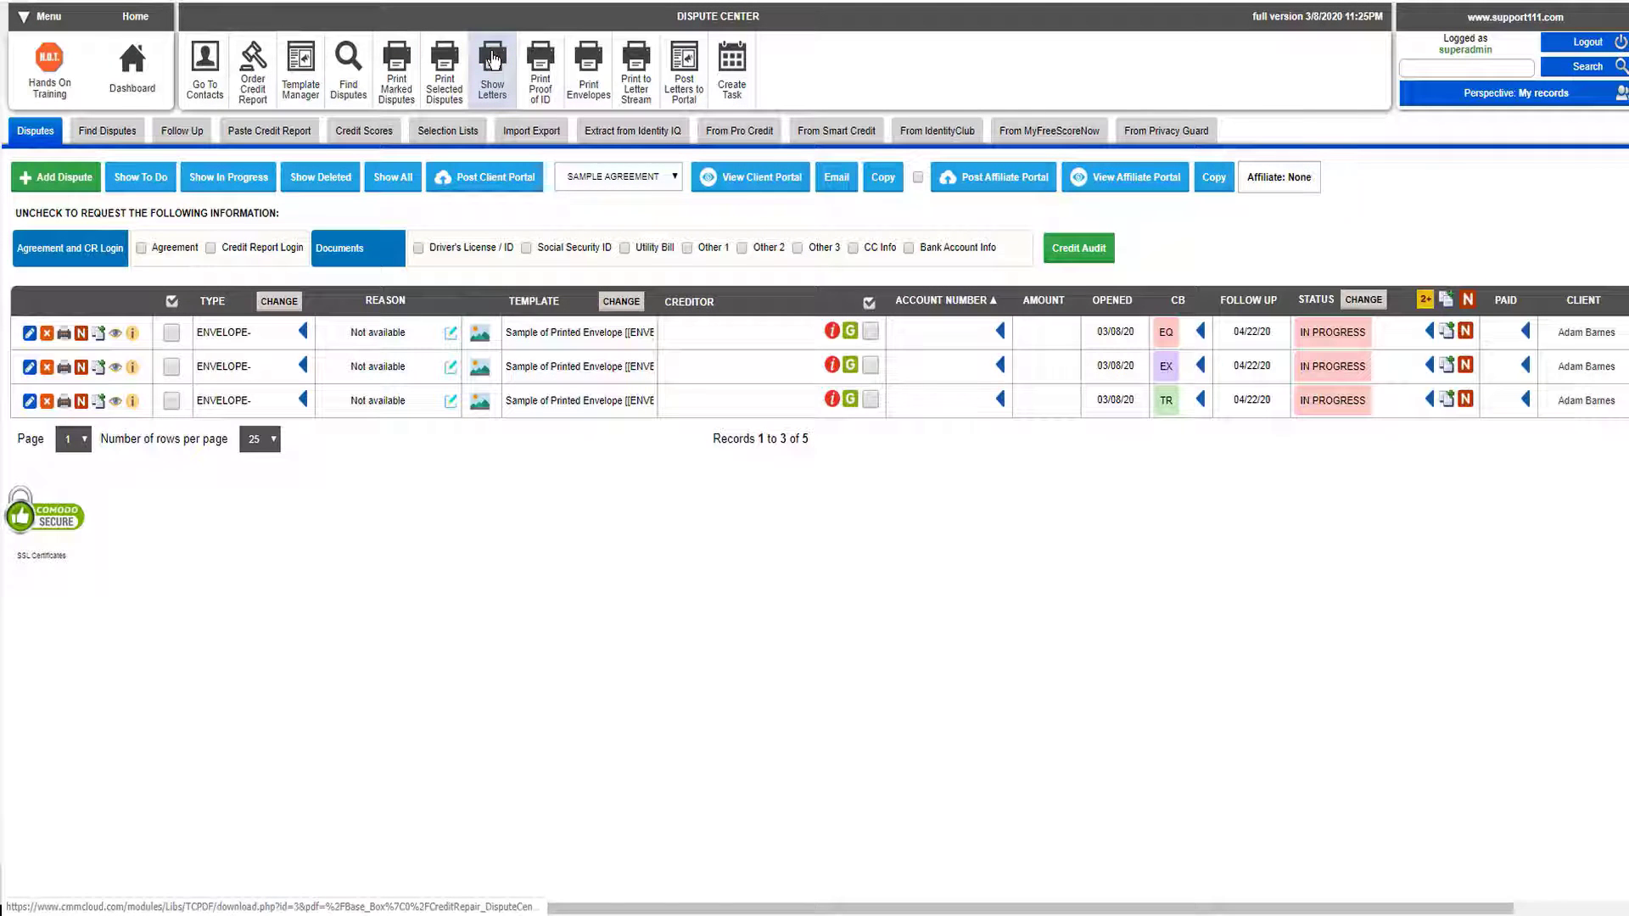
{"action": "left_click", "coordinate": [492, 59]}
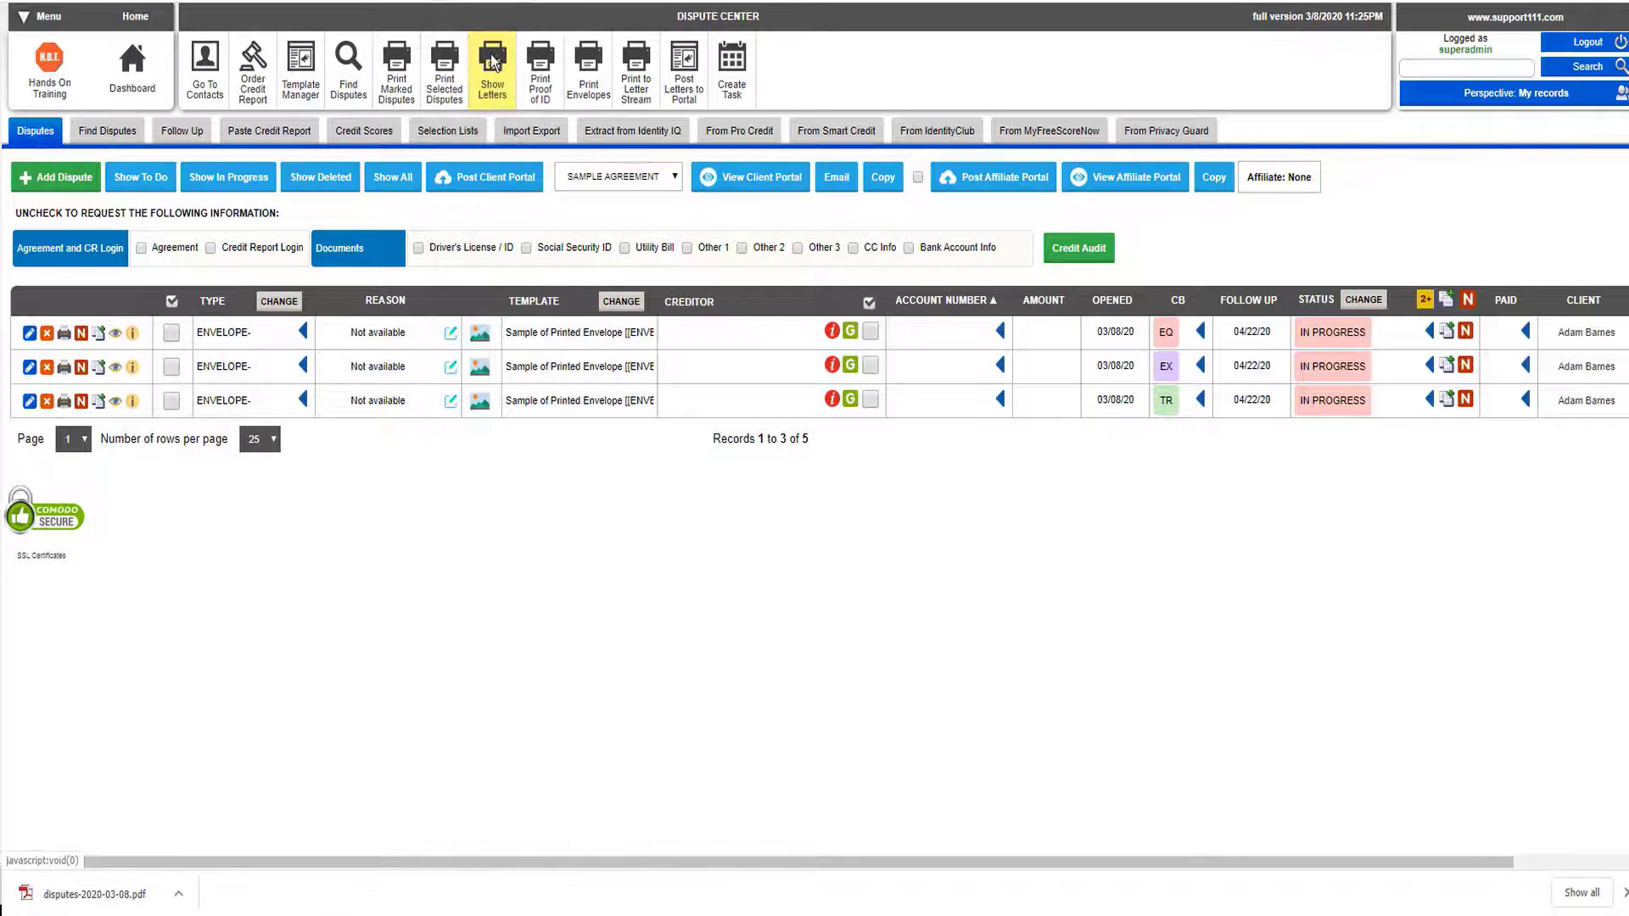
{"action": "left_click", "coordinate": [179, 894]}
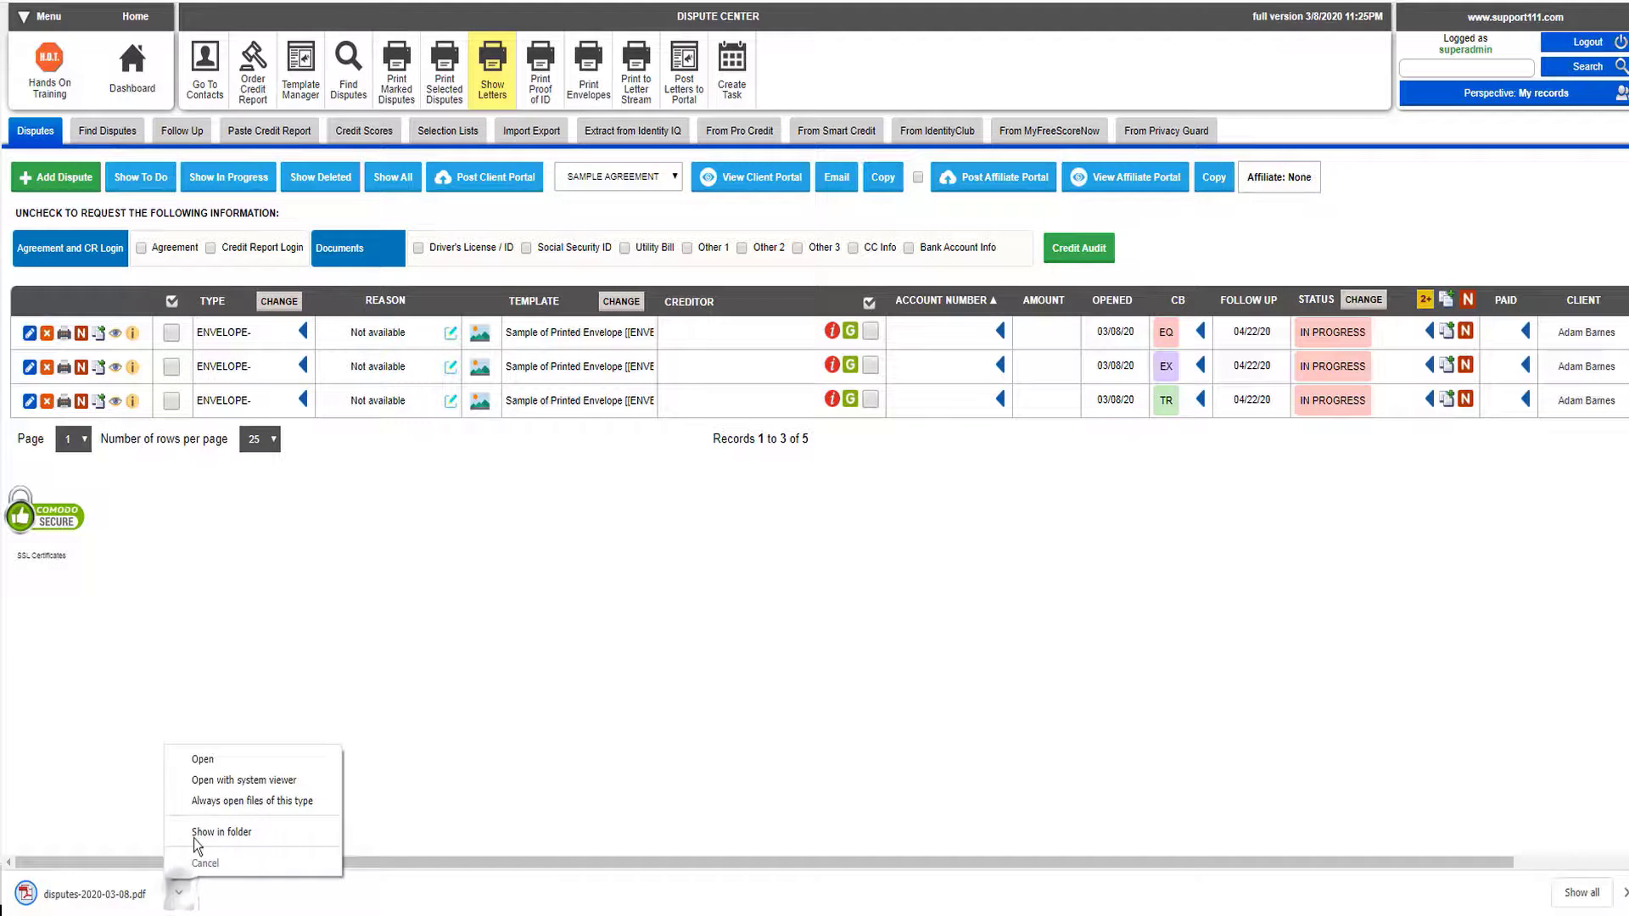
{"action": "left_click", "coordinate": [212, 763]}
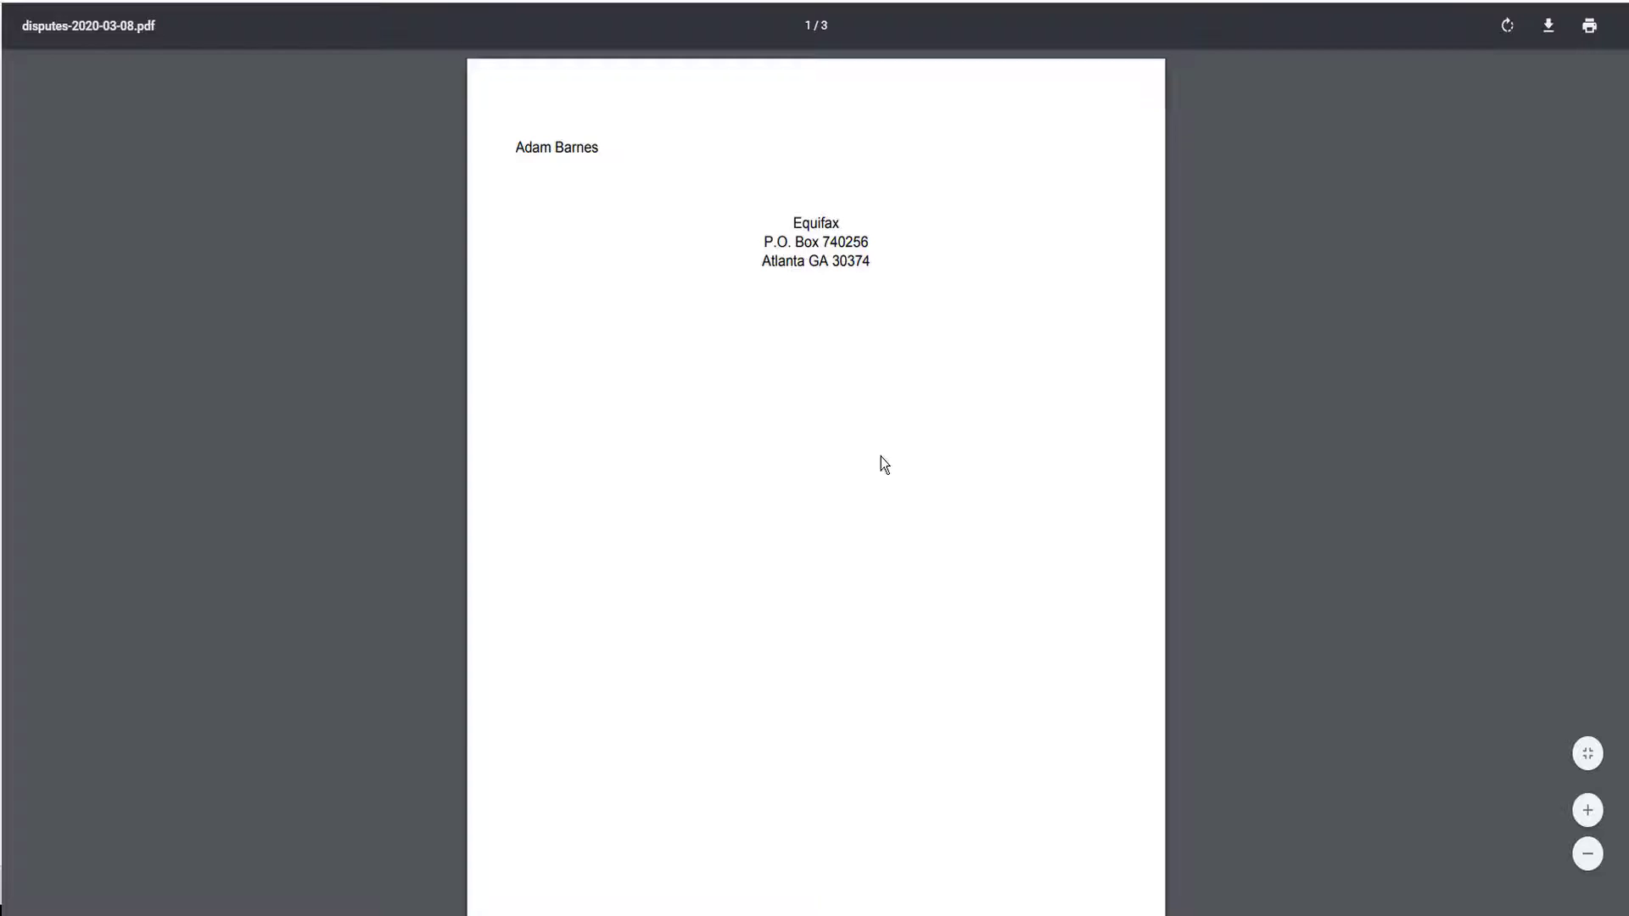
{"action": "scroll", "coordinate": [881, 465], "scroll_direction": "down", "scroll_amount": 15}
{"action": "scroll", "coordinate": [881, 465], "scroll_direction": "up", "scroll_amount": 7}
{"action": "scroll", "coordinate": [882, 465], "scroll_direction": "up", "scroll_amount": 10}
Open the print settings for disputes-2020-03-08.pdf with the additional options expanded and continue to the system print dialog.
{"action": "key", "text": "Print"}
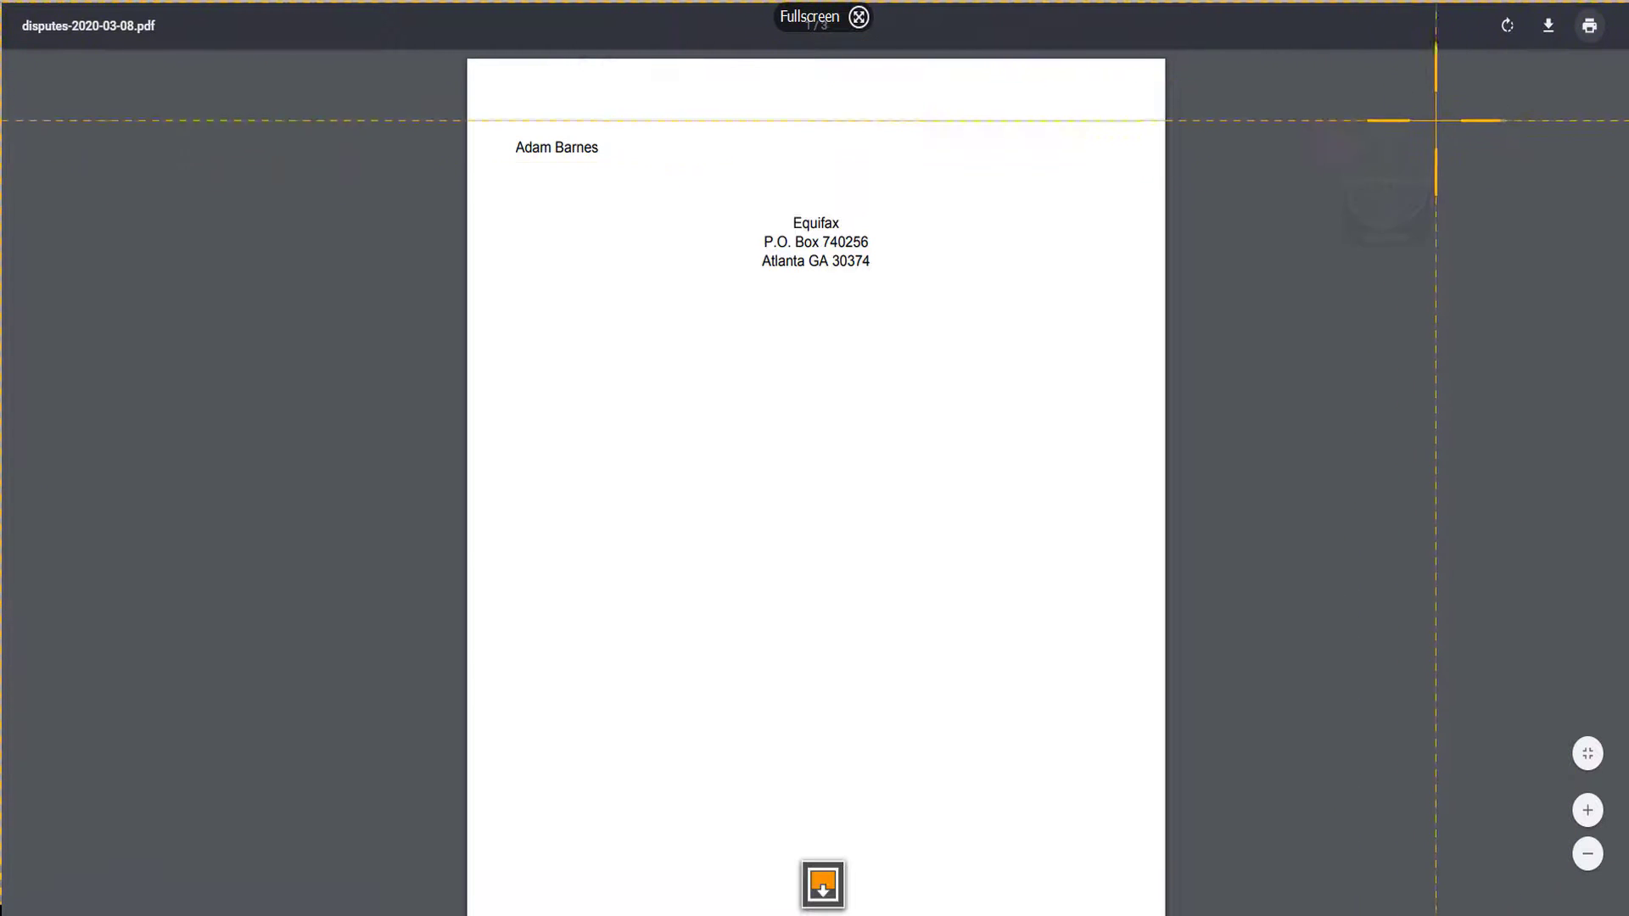
{"action": "key", "text": "Escape"}
{"action": "left_click", "coordinate": [1591, 26]}
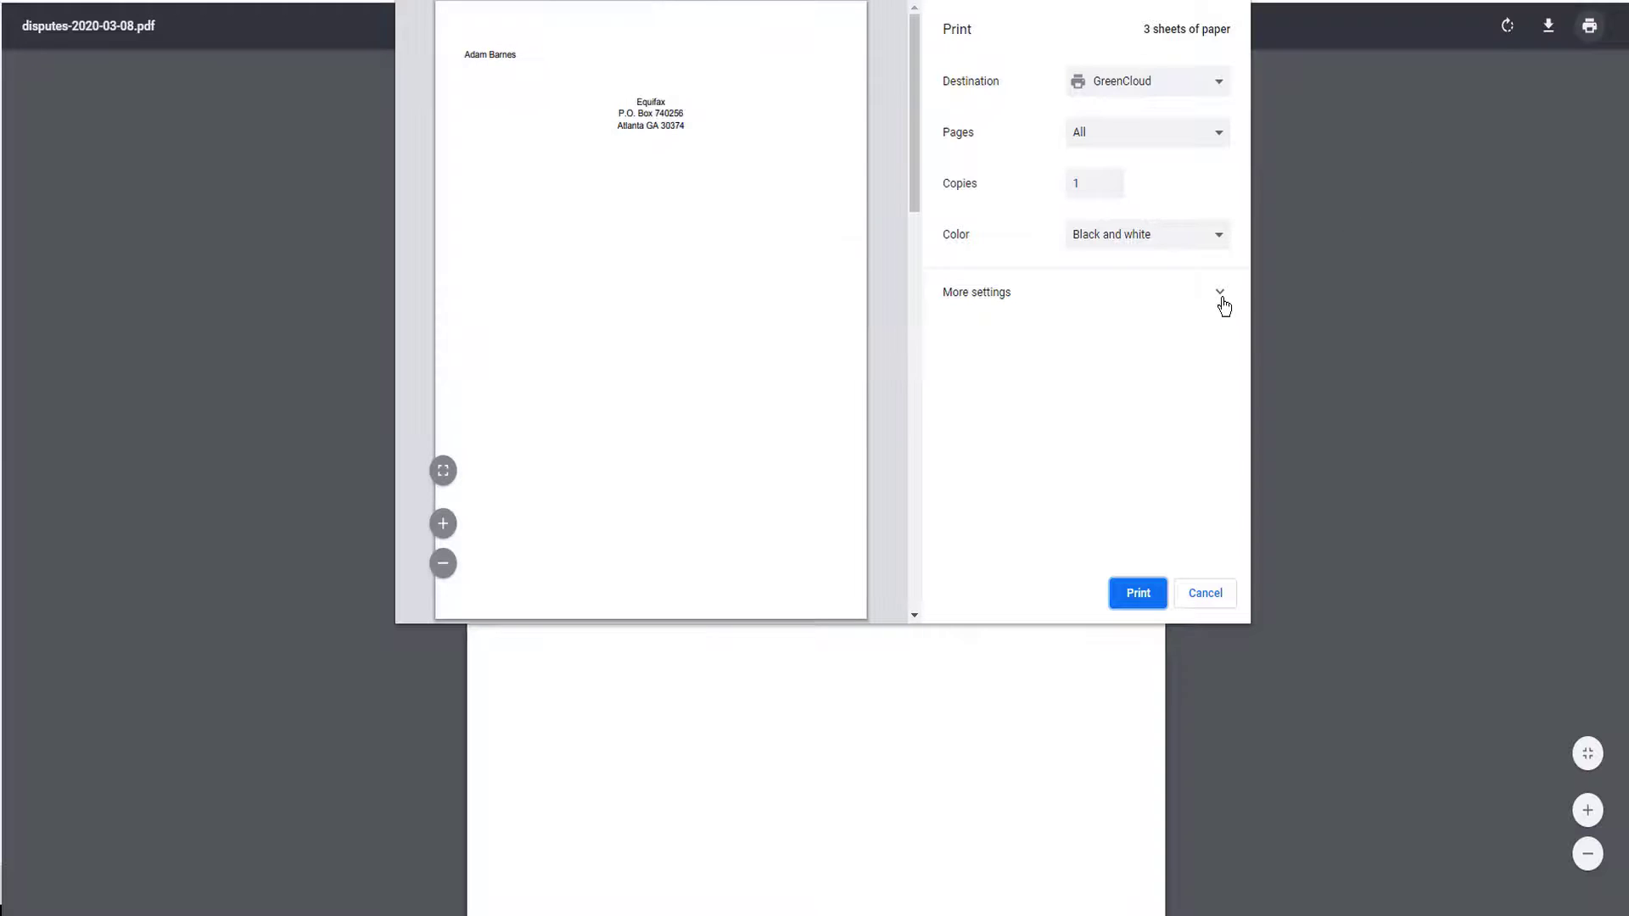
{"action": "left_click", "coordinate": [1222, 299]}
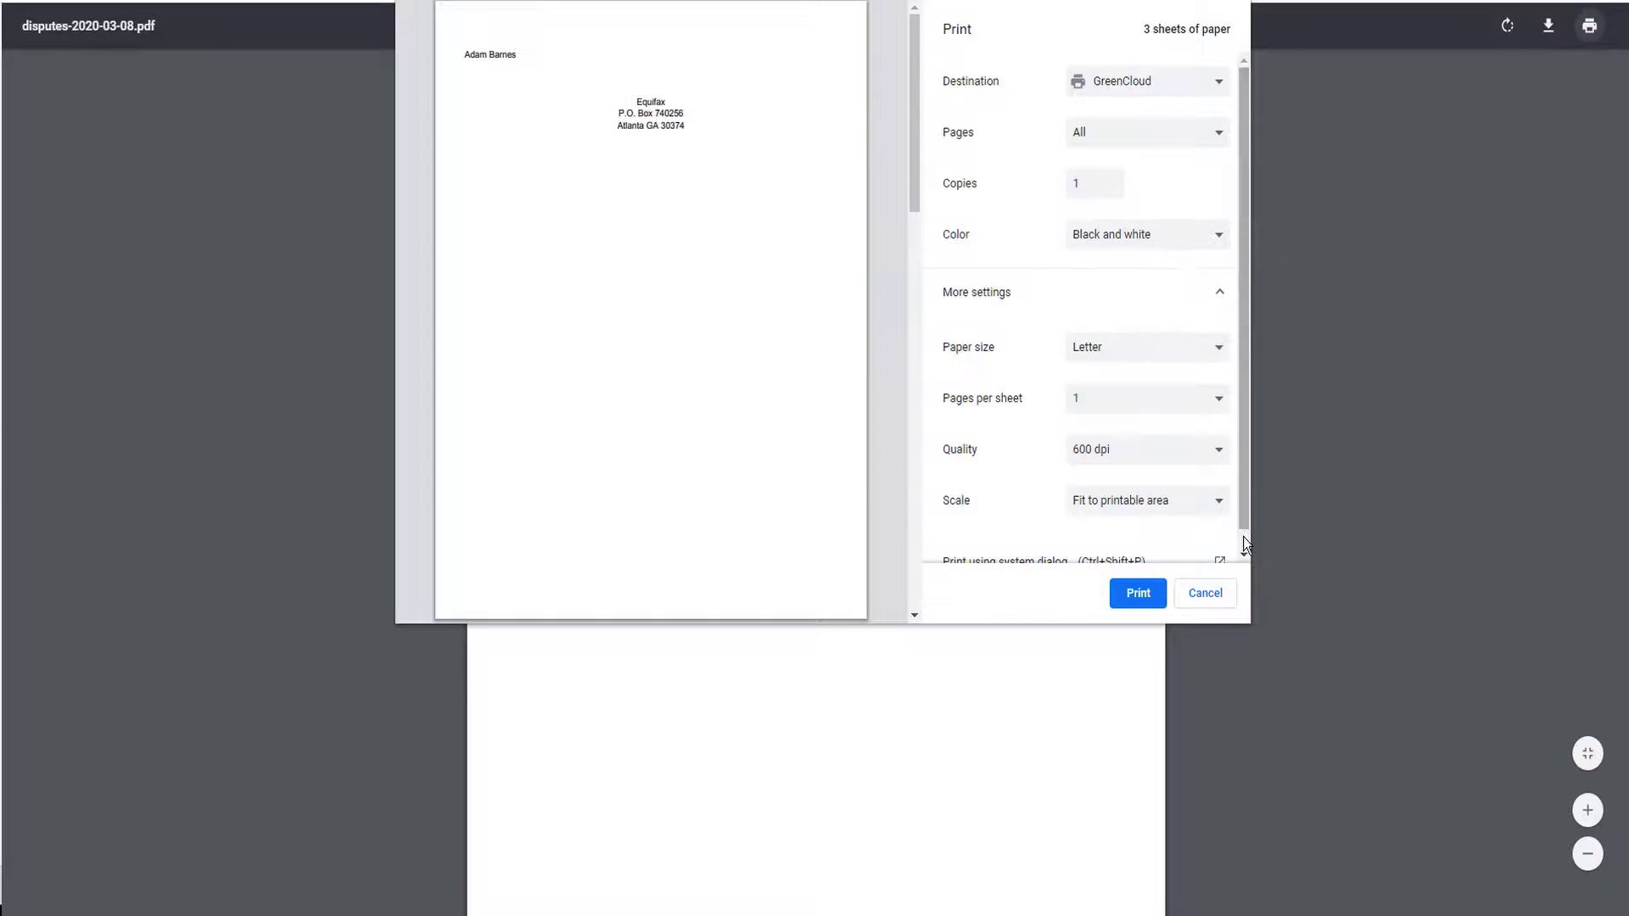
{"action": "scroll", "coordinate": [1244, 538], "scroll_direction": "down", "scroll_amount": 1}
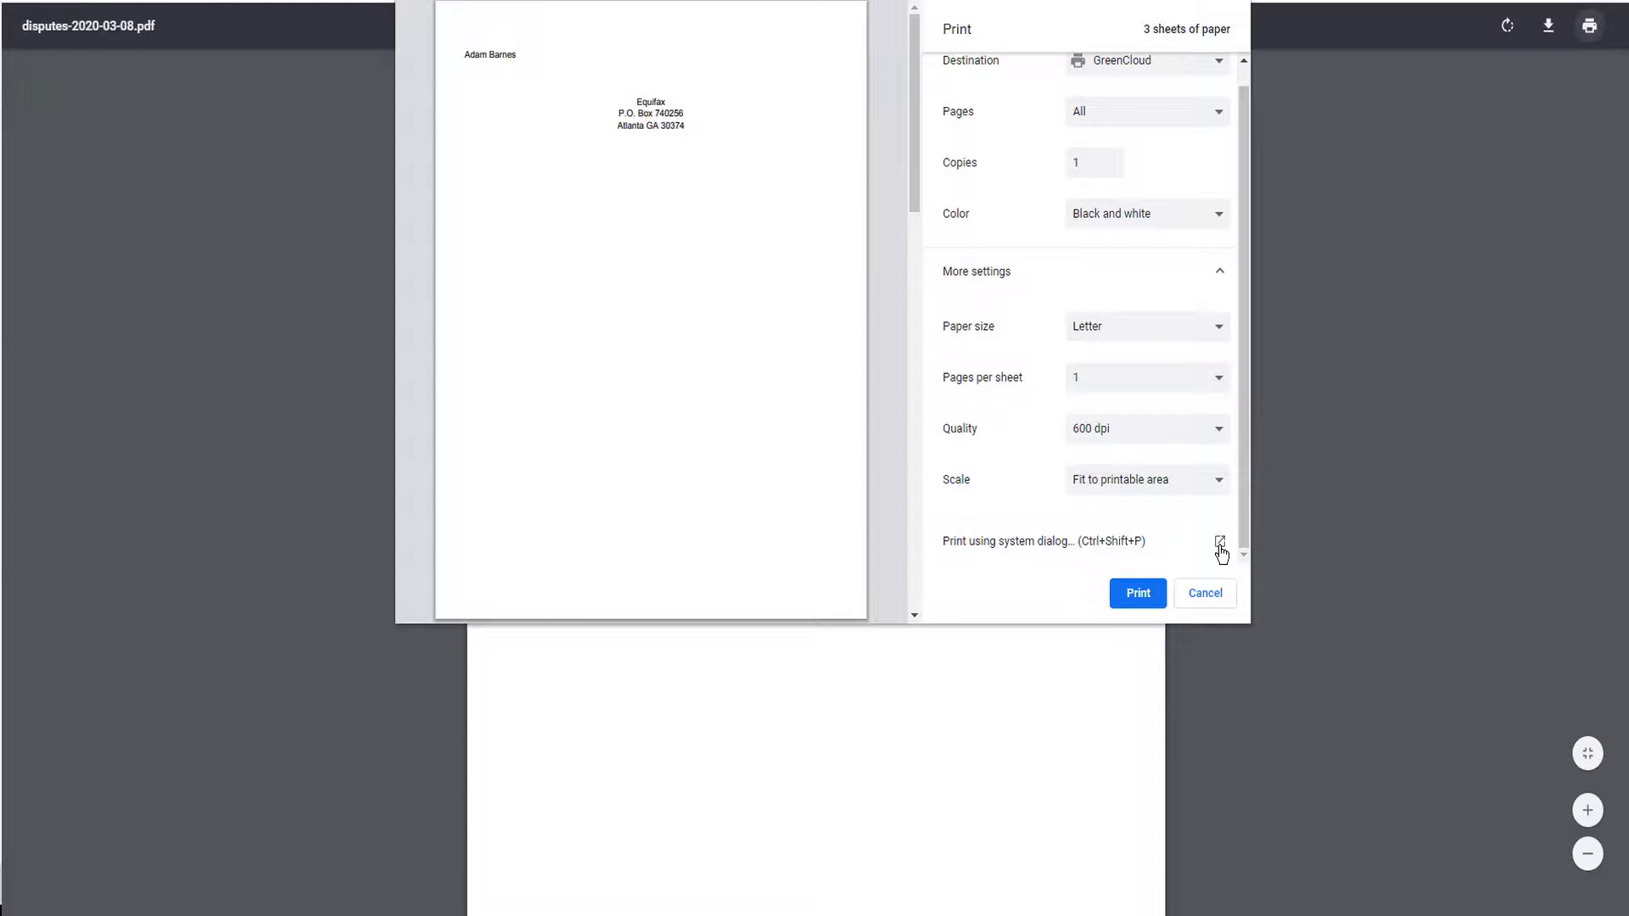
{"action": "left_click", "coordinate": [1220, 546]}
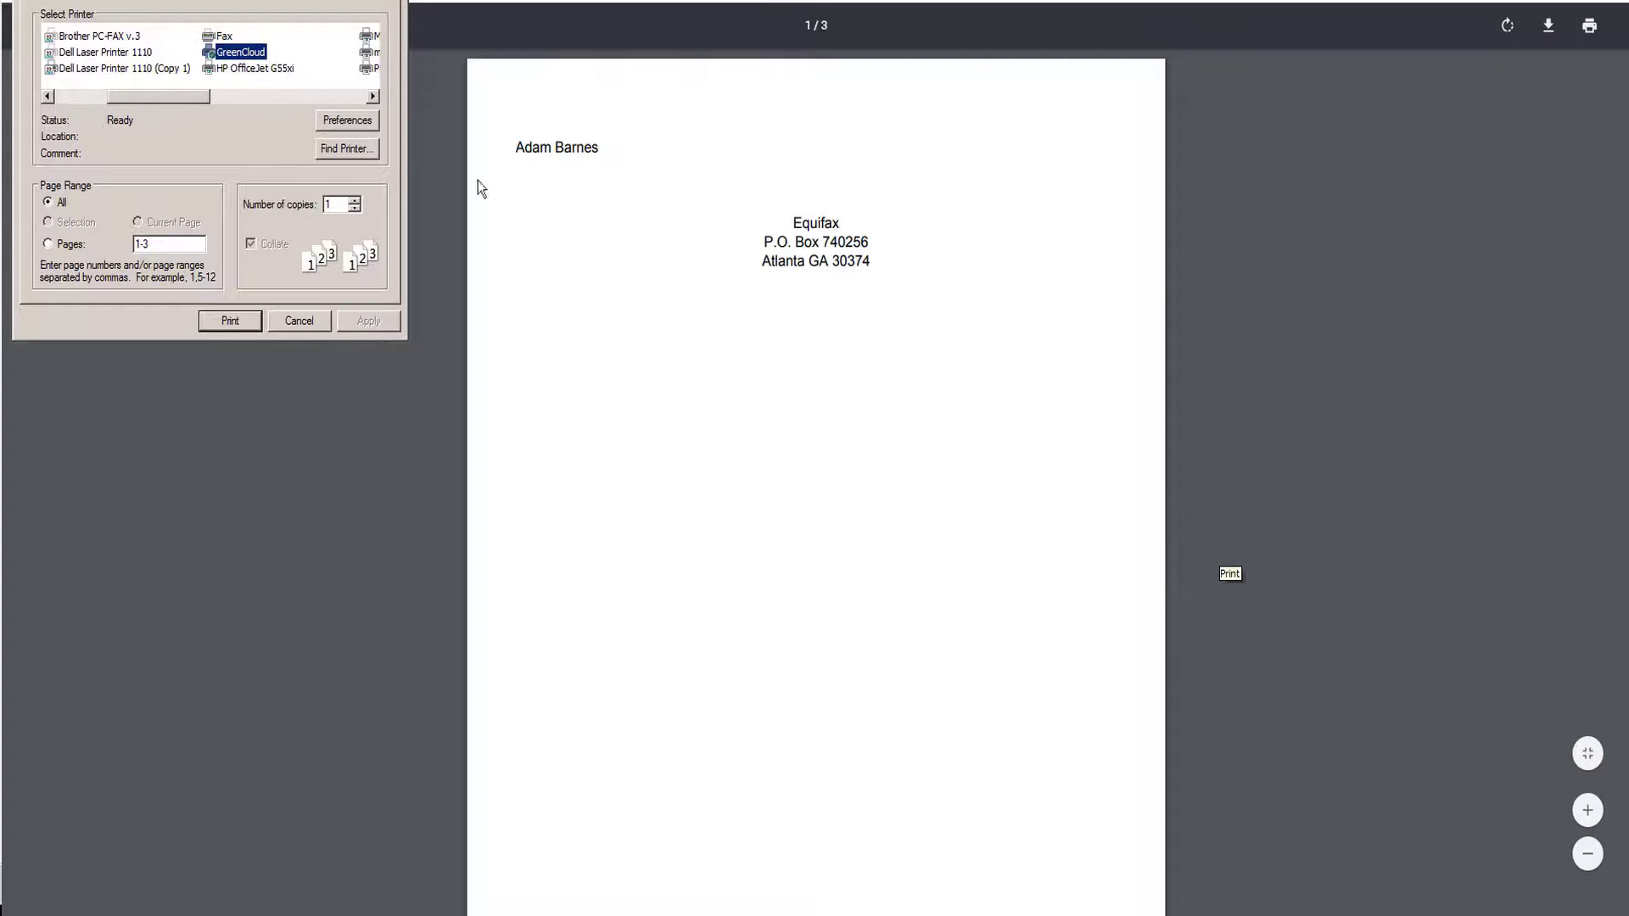
Examine the GreenCloud printer's preferences for layout, paper source, additional properties and advanced paper size, and leave them without saving.
{"action": "left_click", "coordinate": [348, 120]}
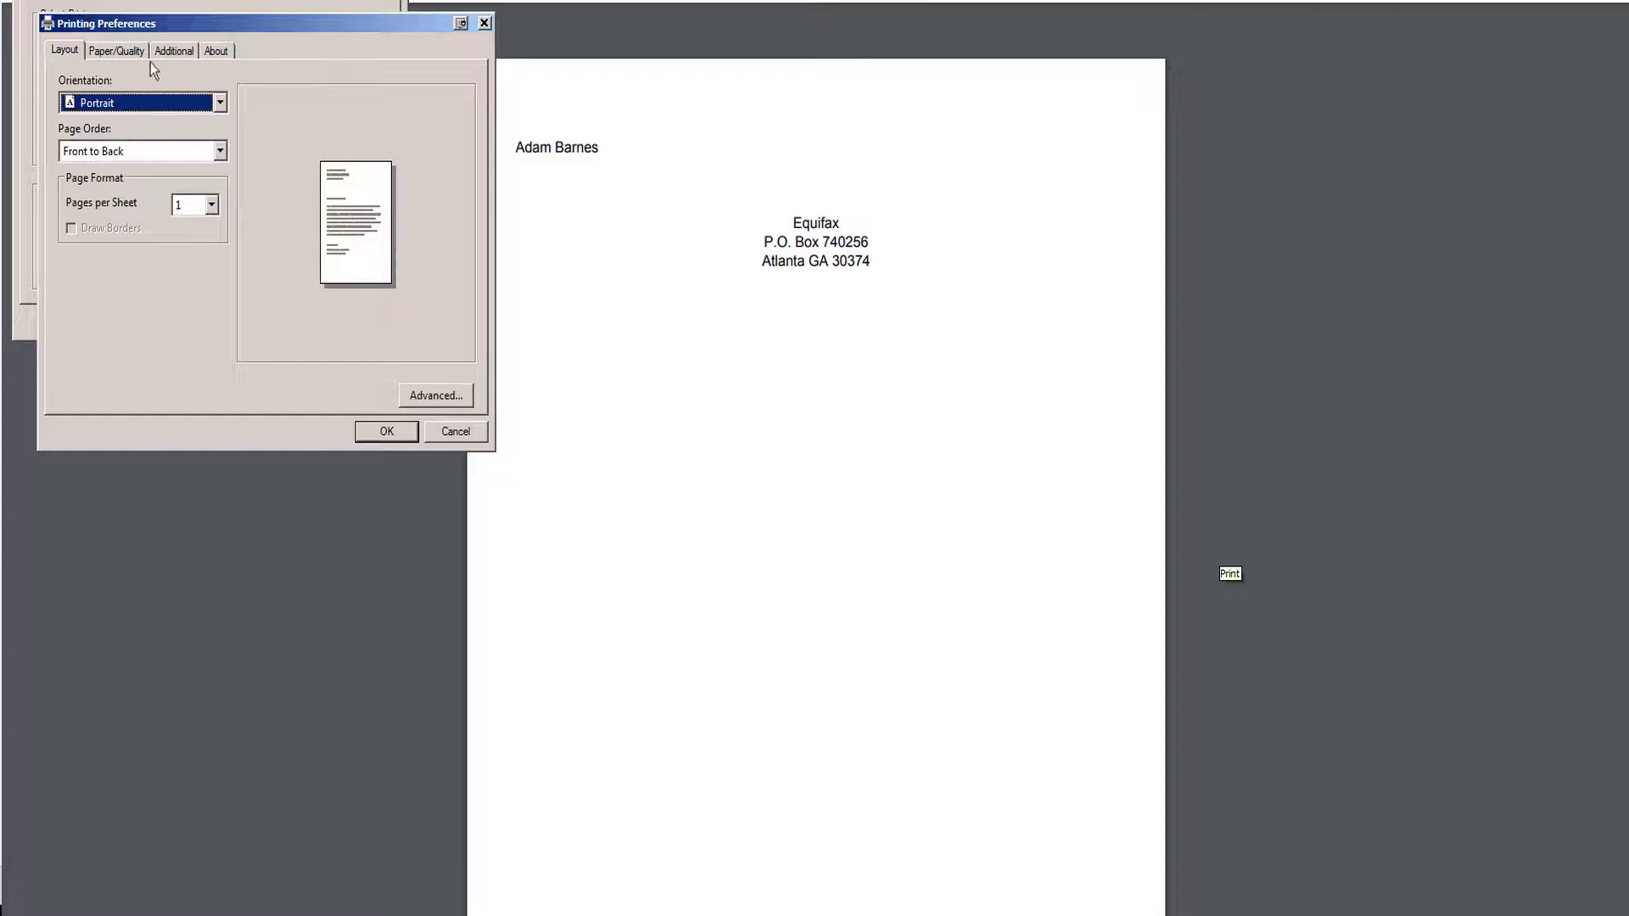
{"action": "left_click", "coordinate": [123, 53]}
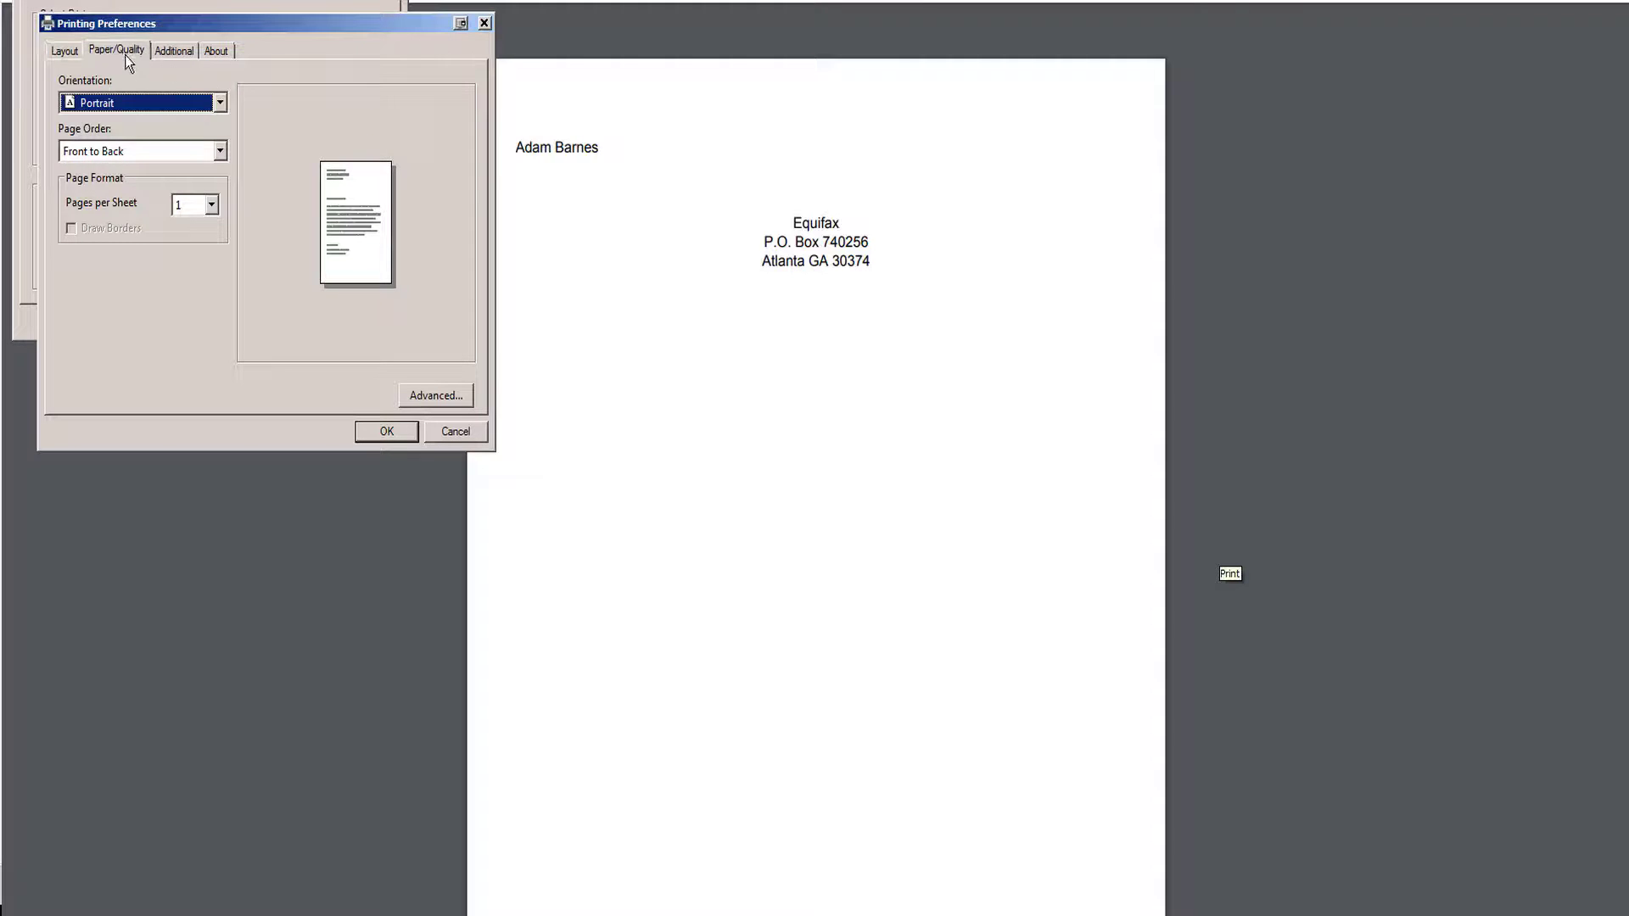
{"action": "left_click", "coordinate": [177, 53]}
{"action": "left_click", "coordinate": [216, 52]}
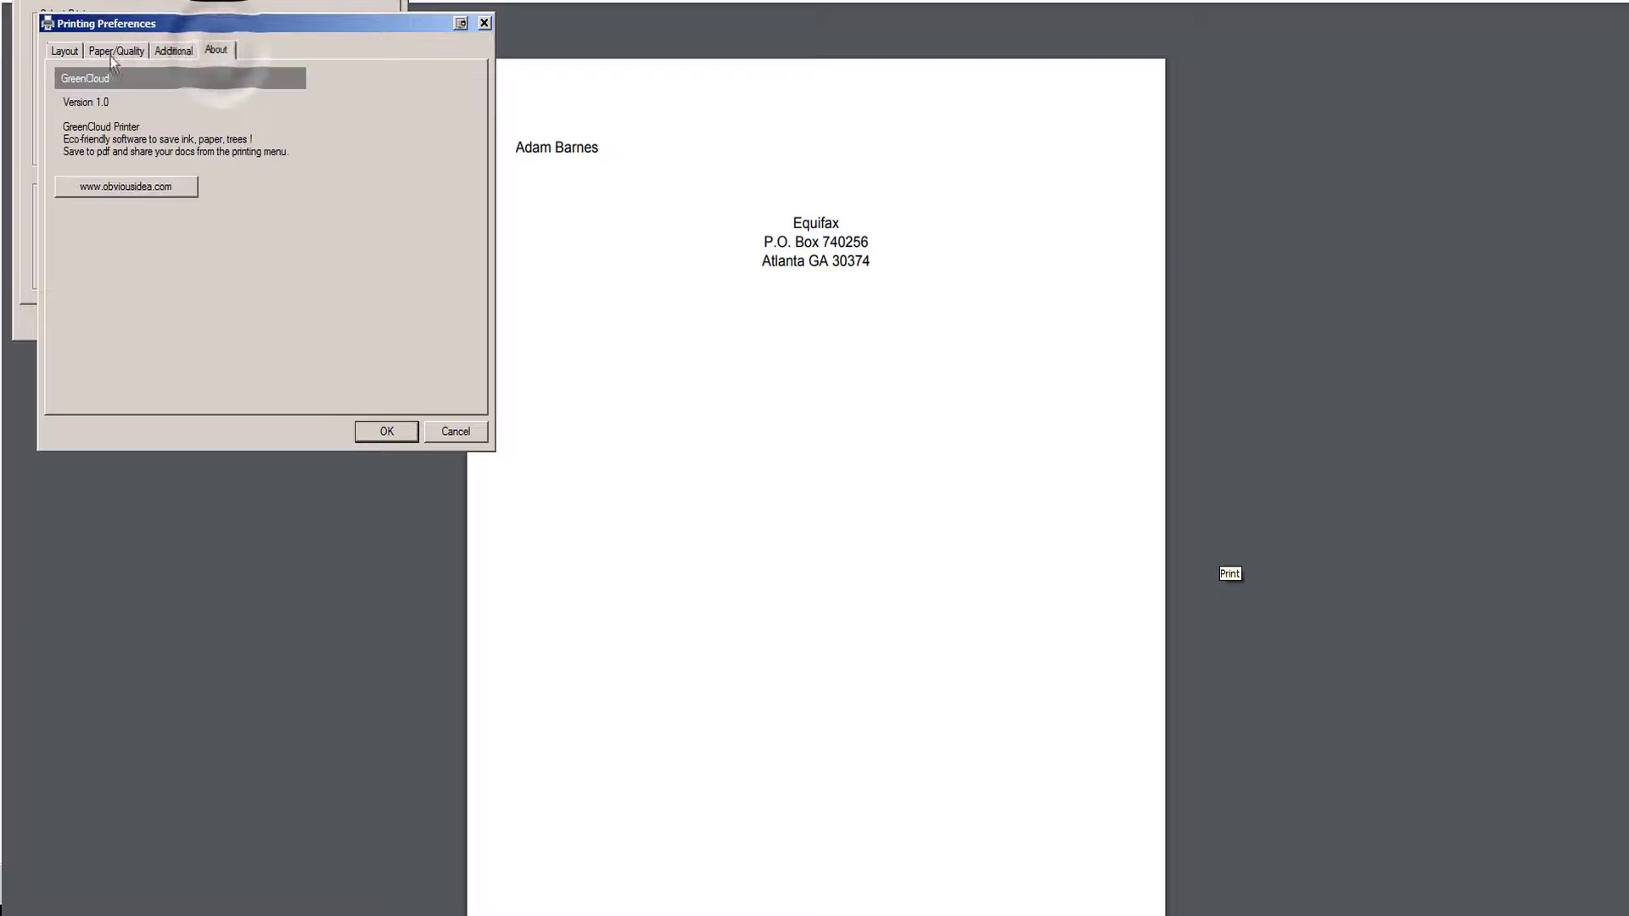
{"action": "left_click", "coordinate": [67, 52]}
{"action": "left_click", "coordinate": [419, 396]}
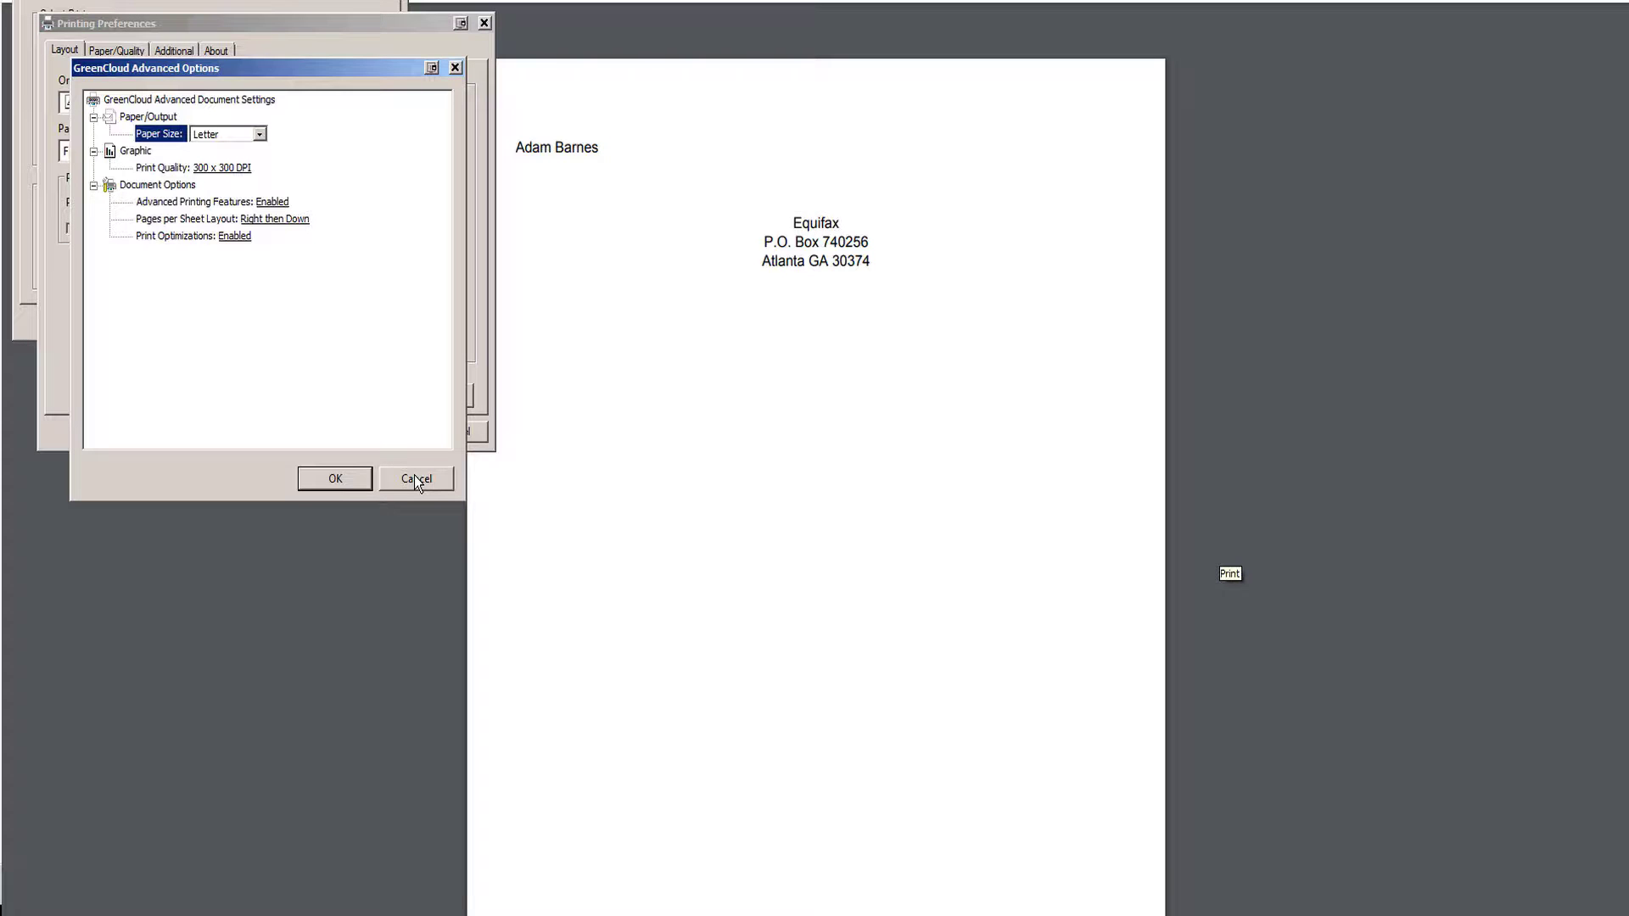
{"action": "left_click", "coordinate": [416, 480]}
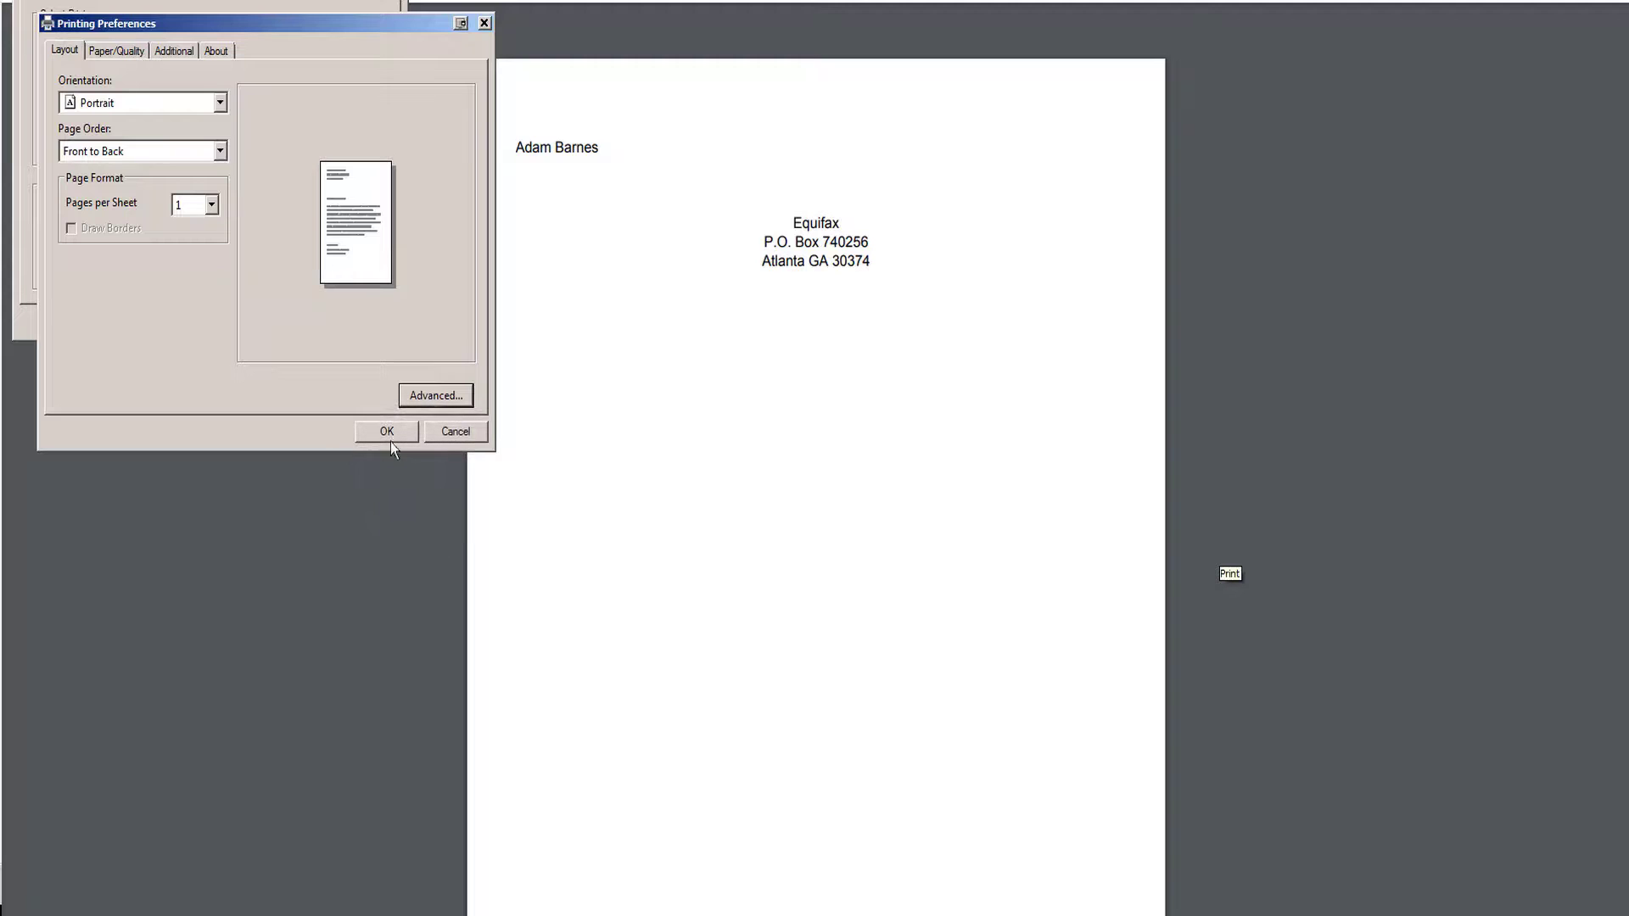
{"action": "left_click", "coordinate": [116, 51]}
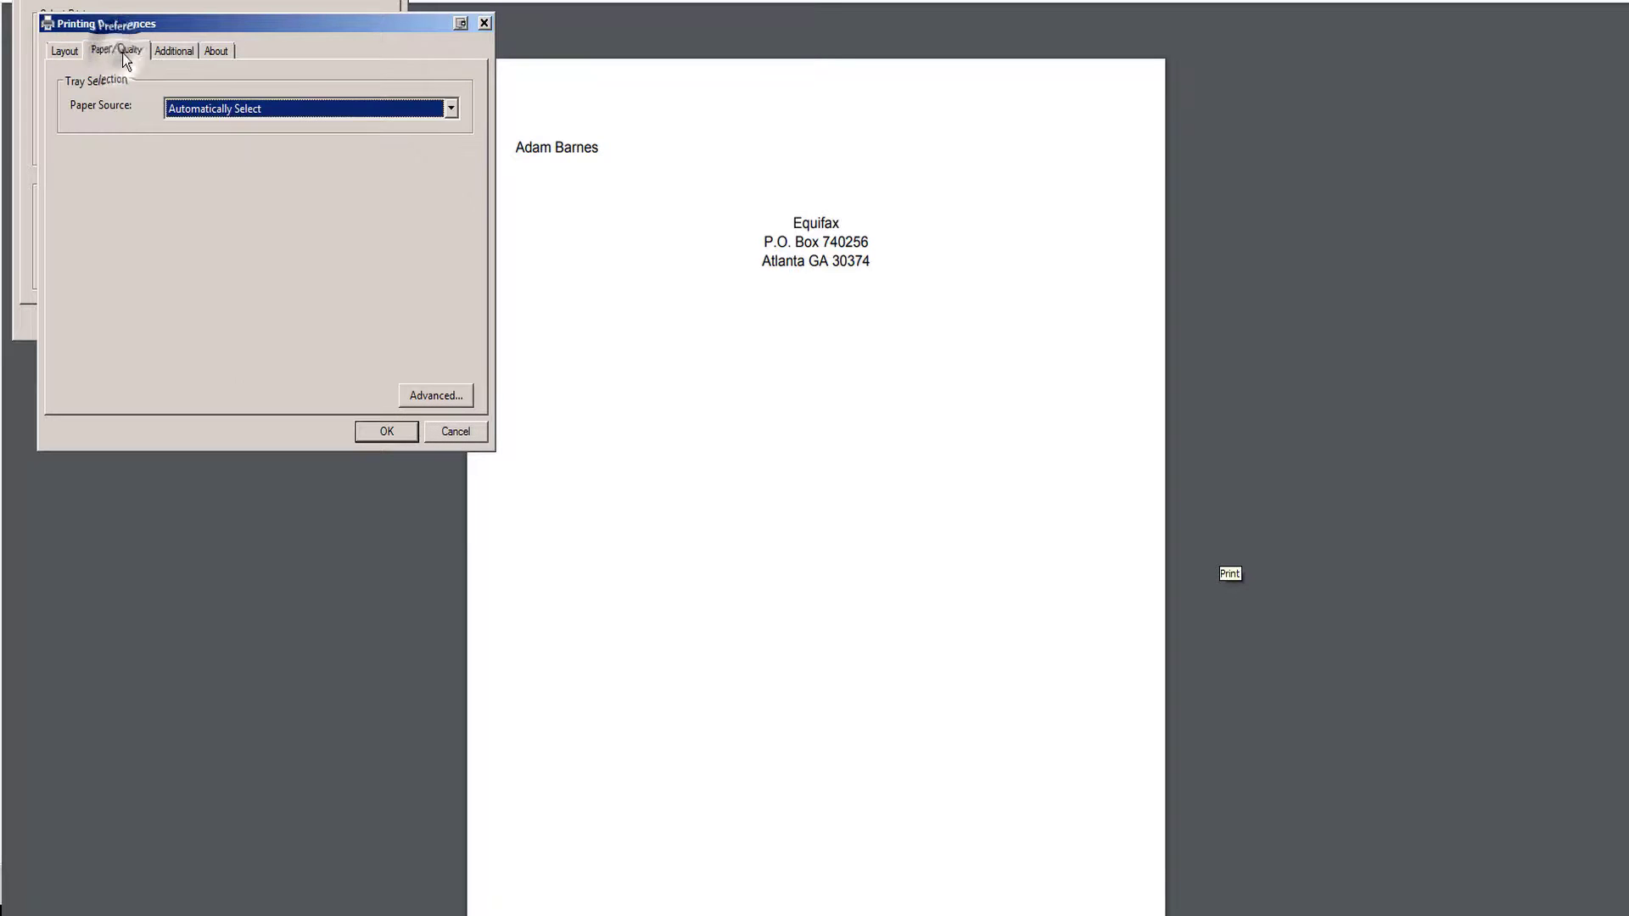
{"action": "left_click", "coordinate": [177, 52]}
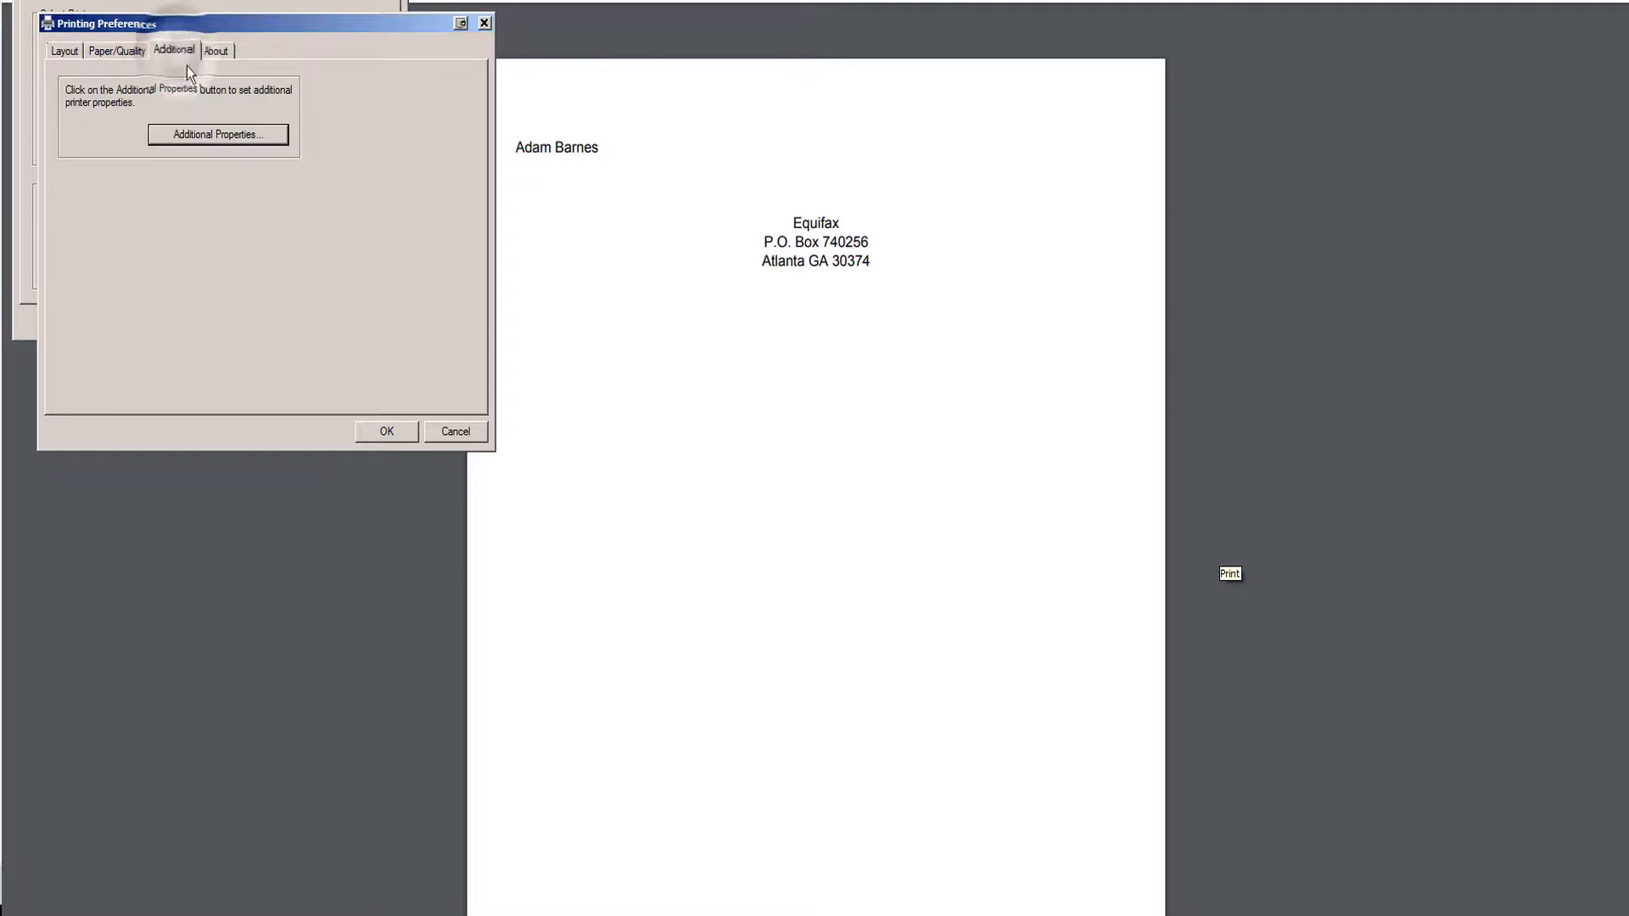
{"action": "left_click", "coordinate": [456, 432]}
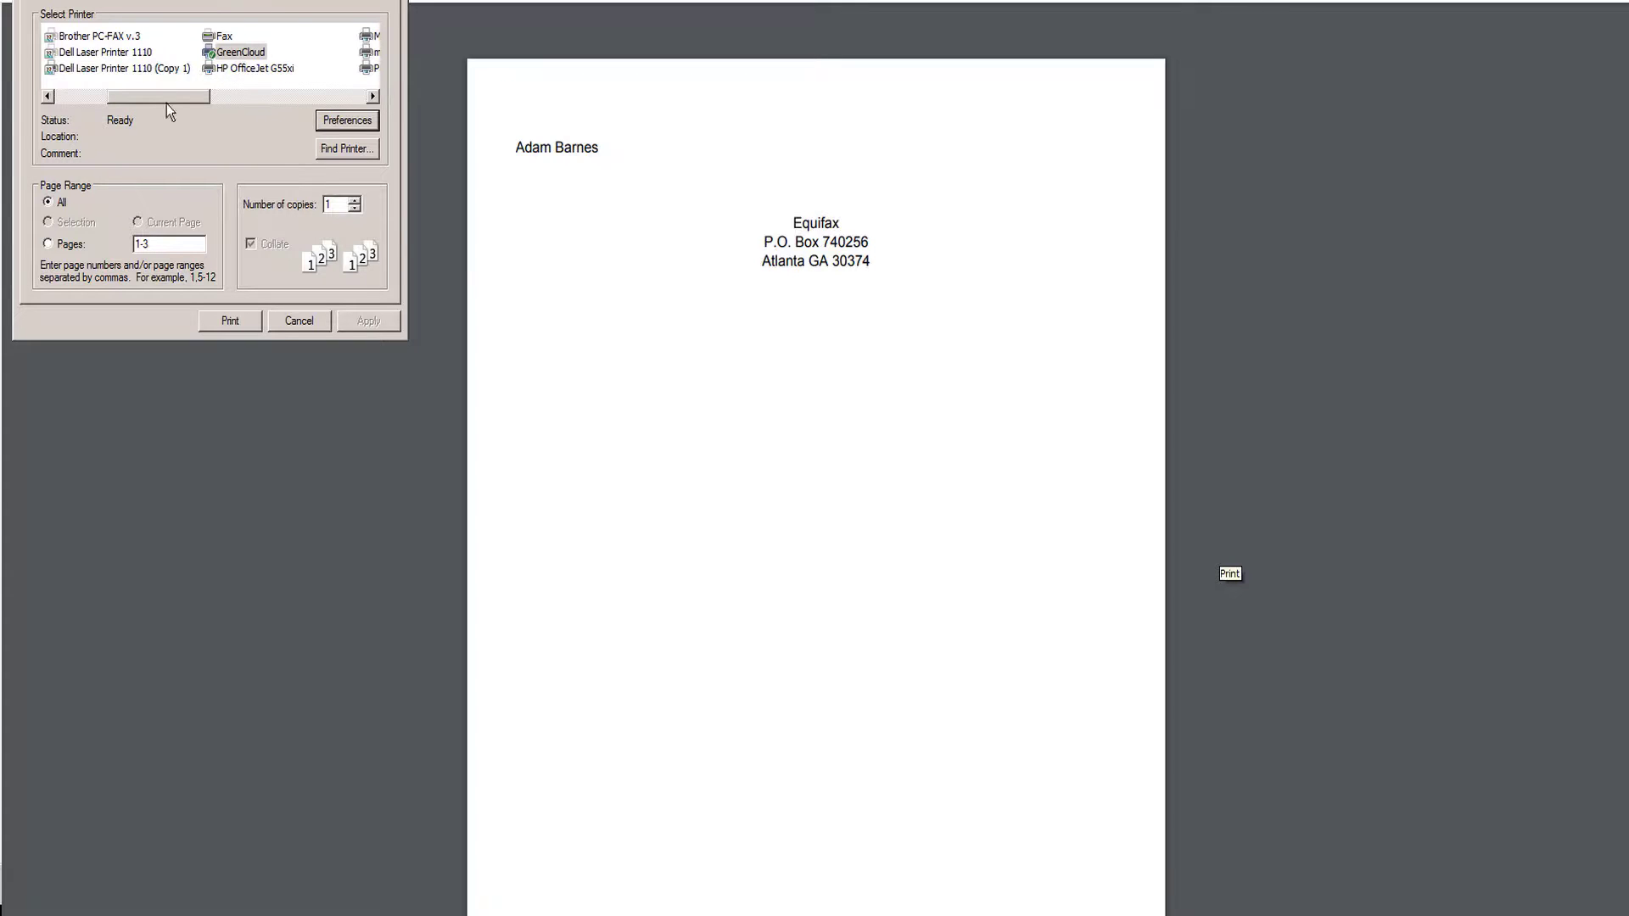
Try landscape orientation in the preferences of Dell Laser Printer 1110 (Copy 1), and cancel both the preferences and the print job.
{"action": "left_click", "coordinate": [99, 70]}
{"action": "left_click", "coordinate": [332, 122]}
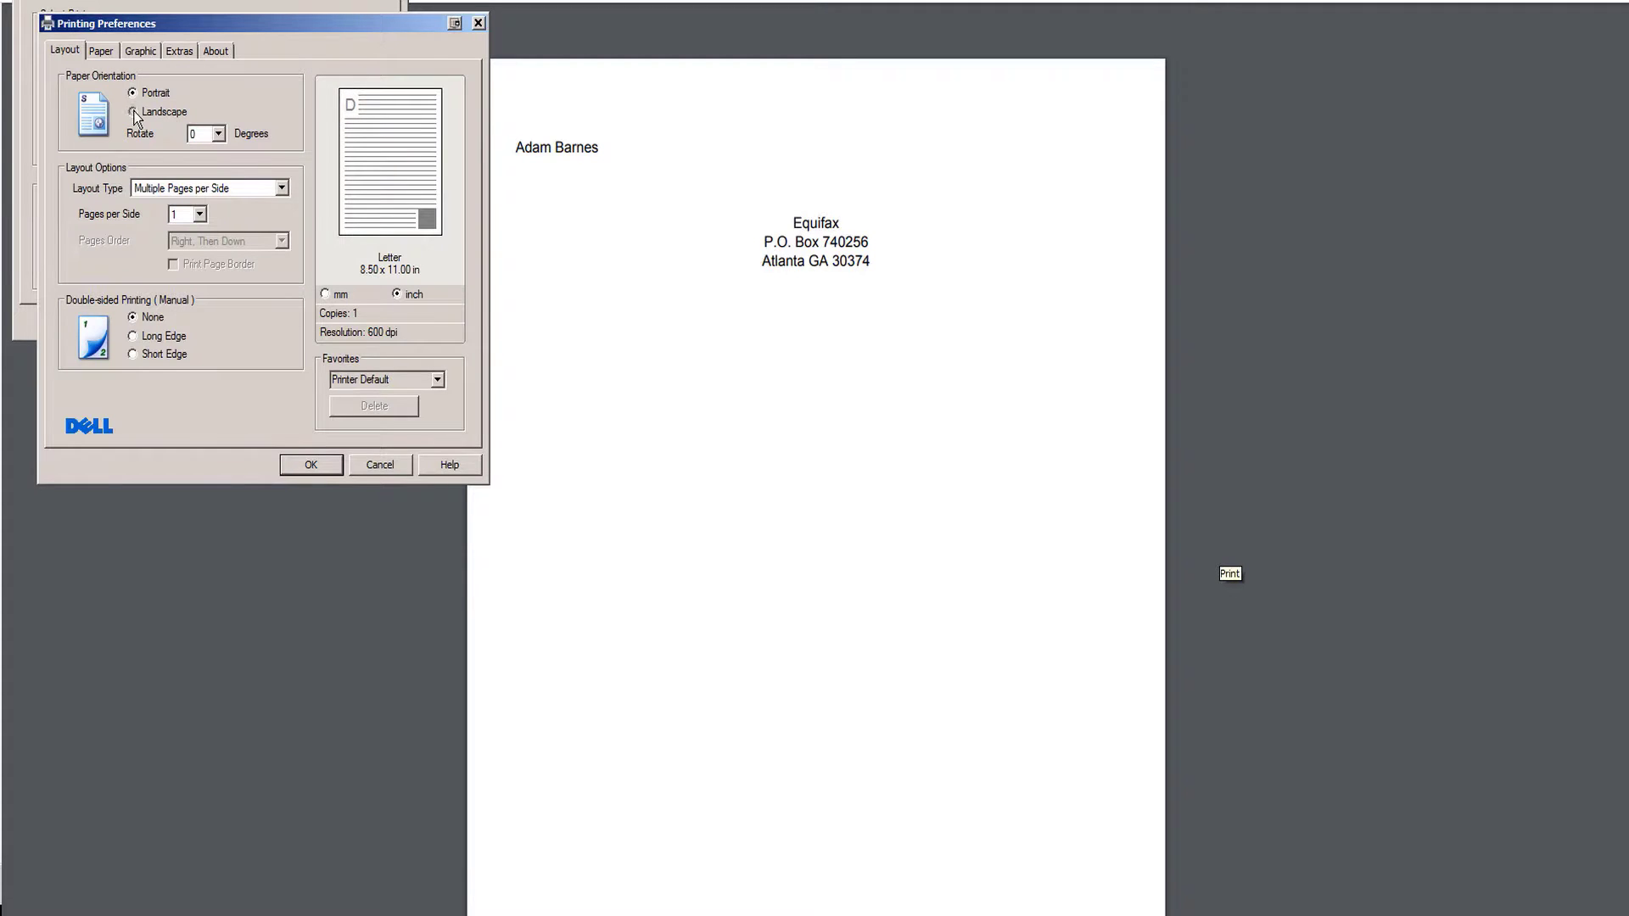
{"action": "left_click", "coordinate": [133, 112]}
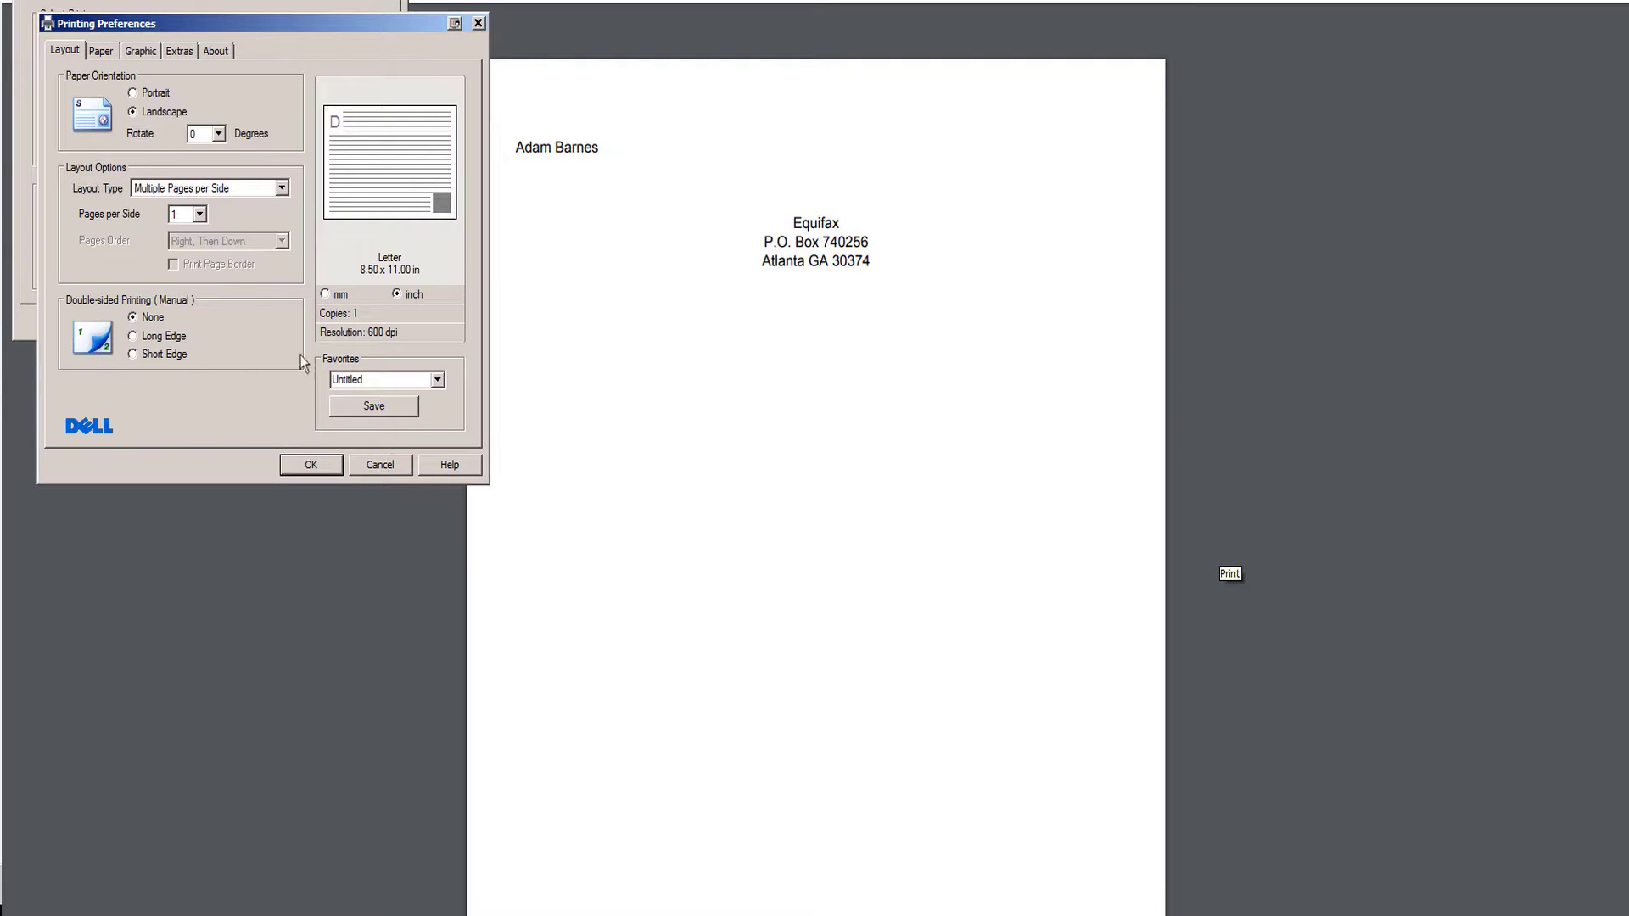
{"action": "left_click", "coordinate": [379, 466]}
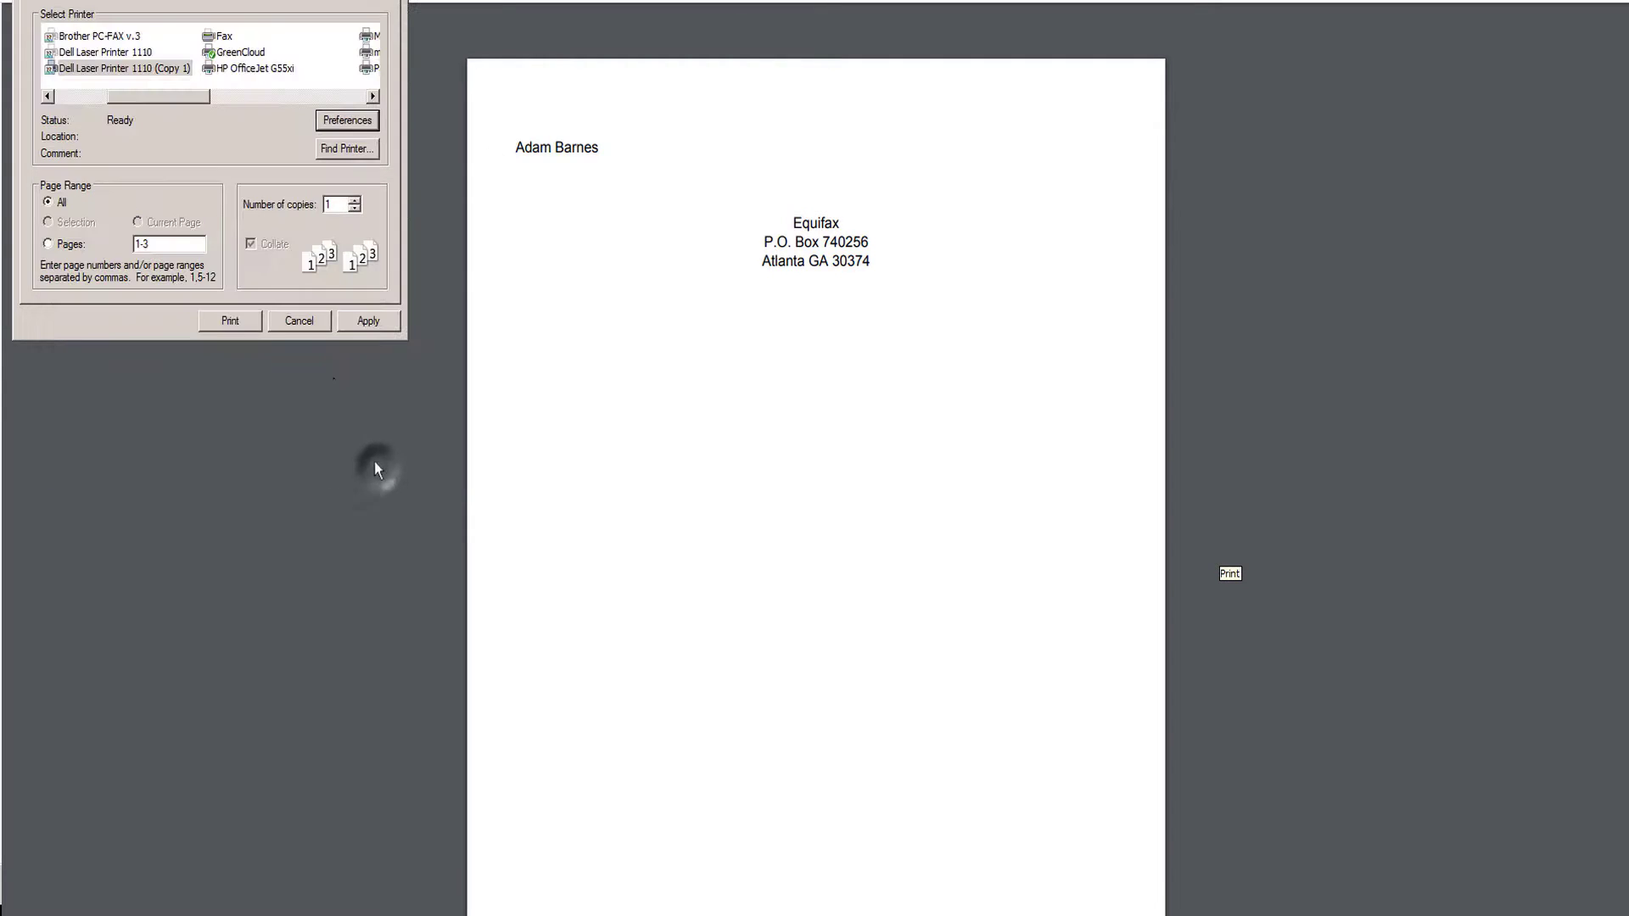
{"action": "left_click", "coordinate": [299, 321]}
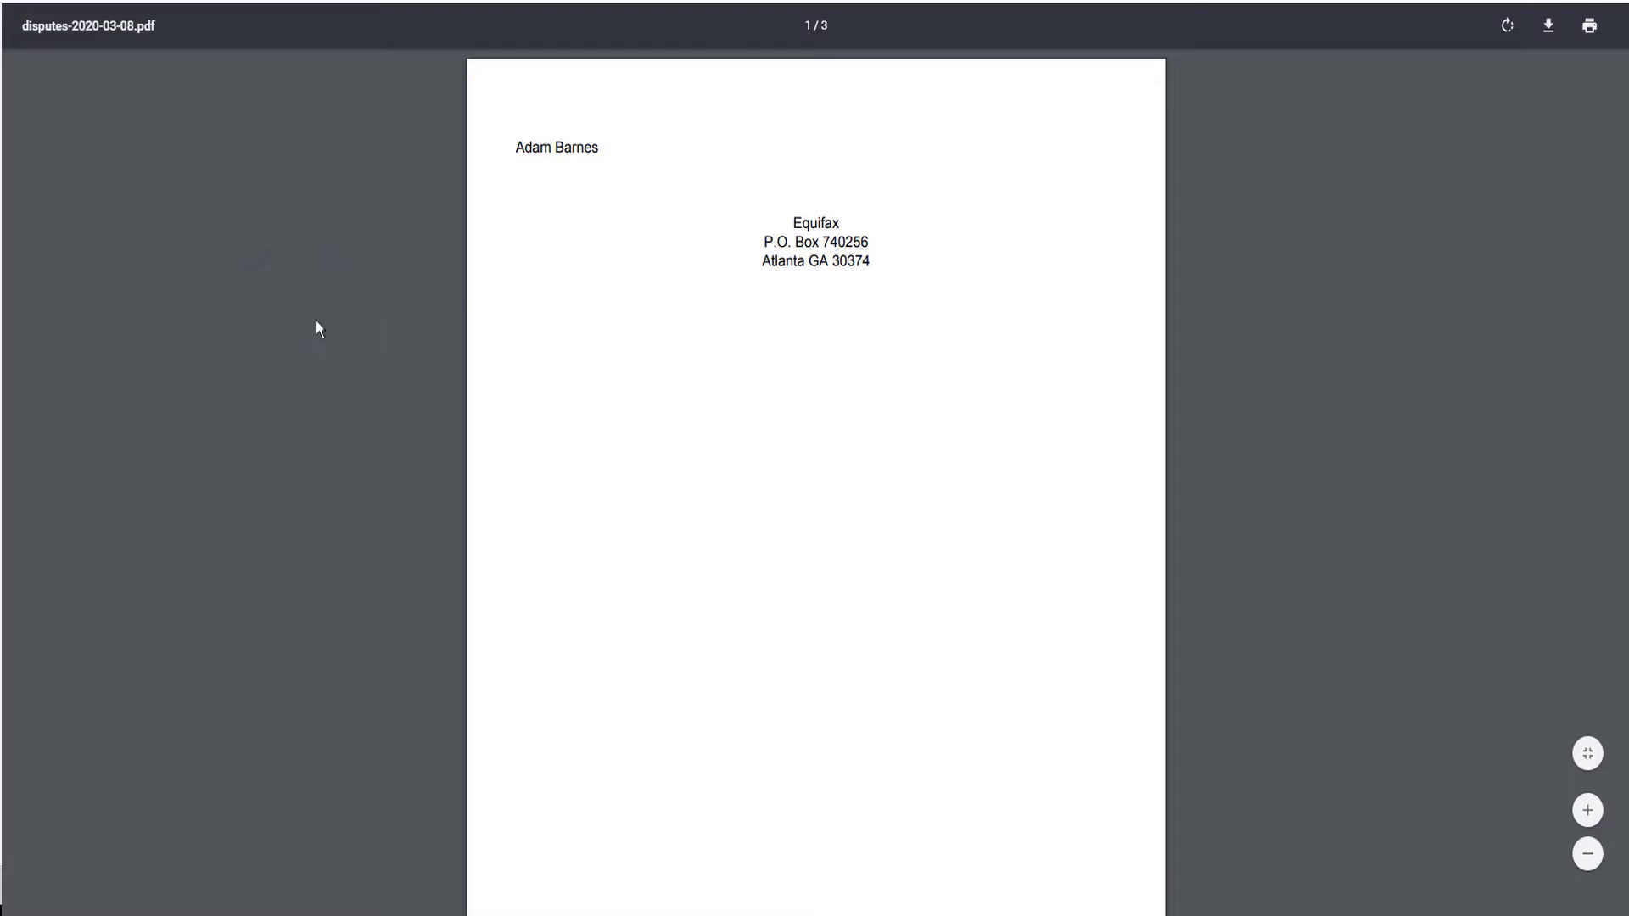